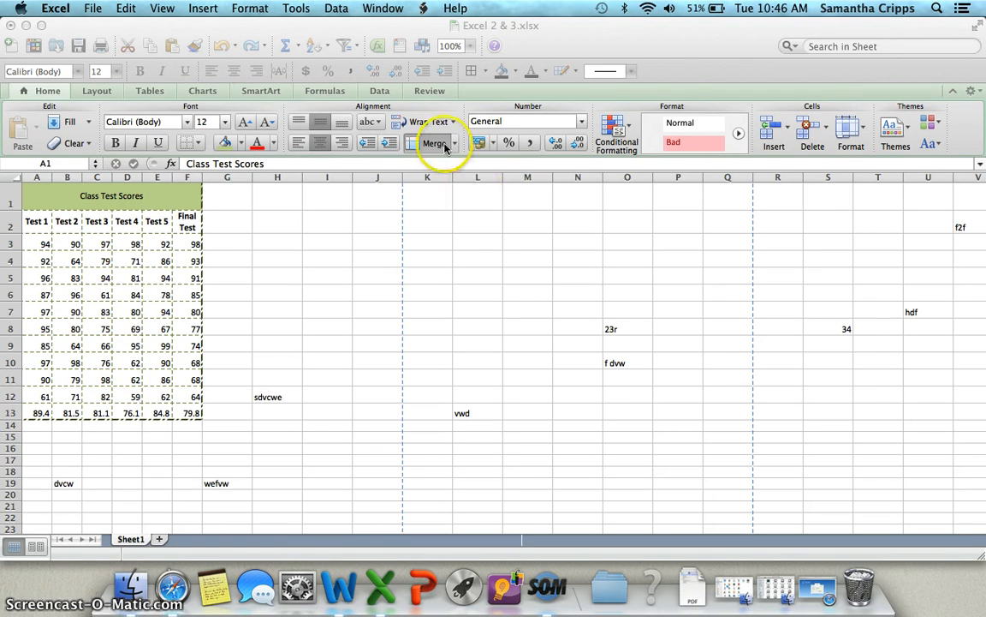
Open the Print dialog and page through the preview of all pages
click(96, 9)
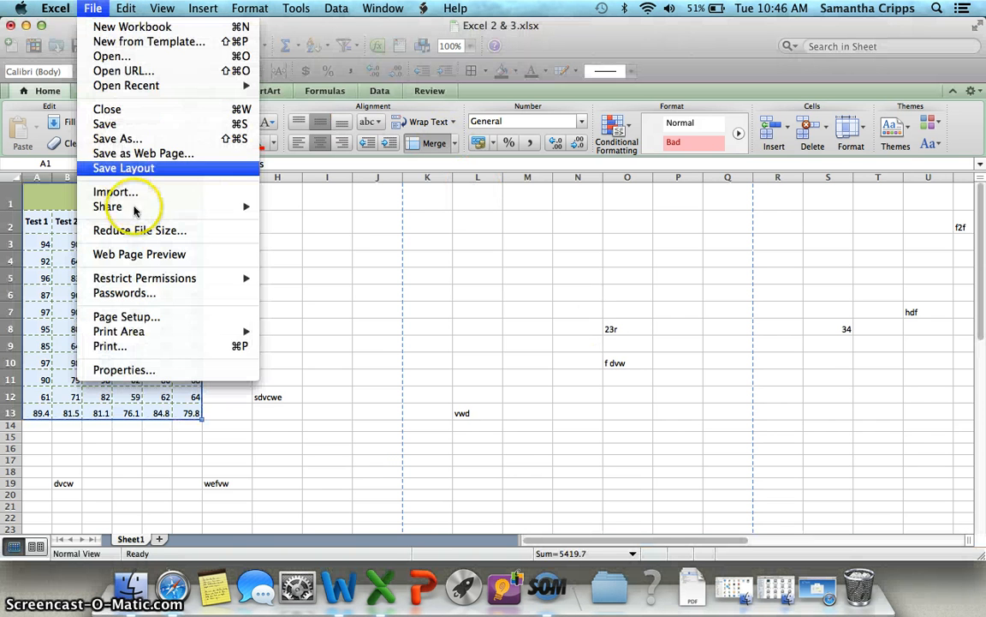
click(152, 348)
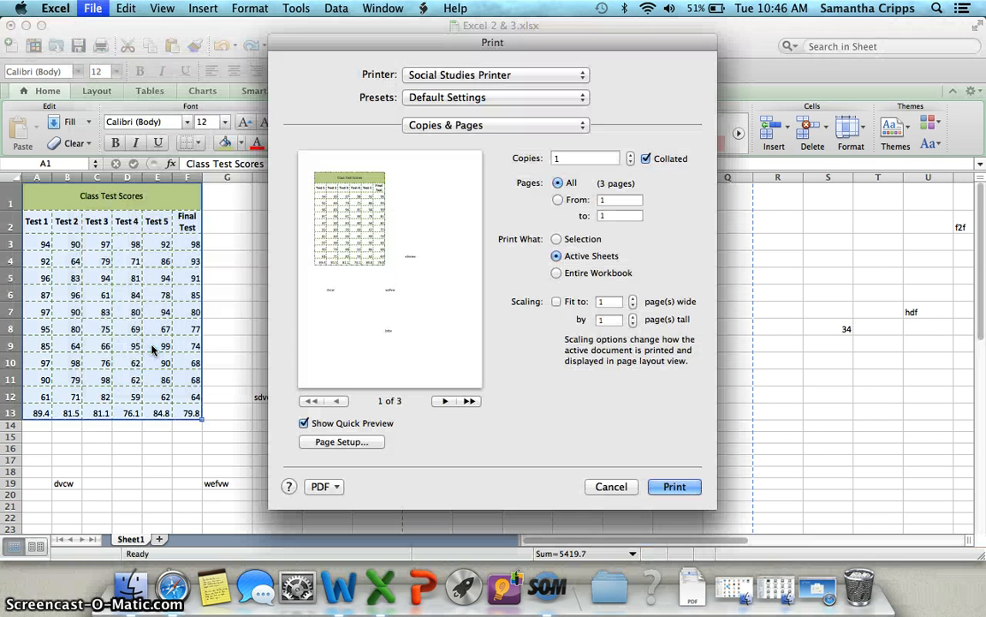
click(445, 401)
click(445, 400)
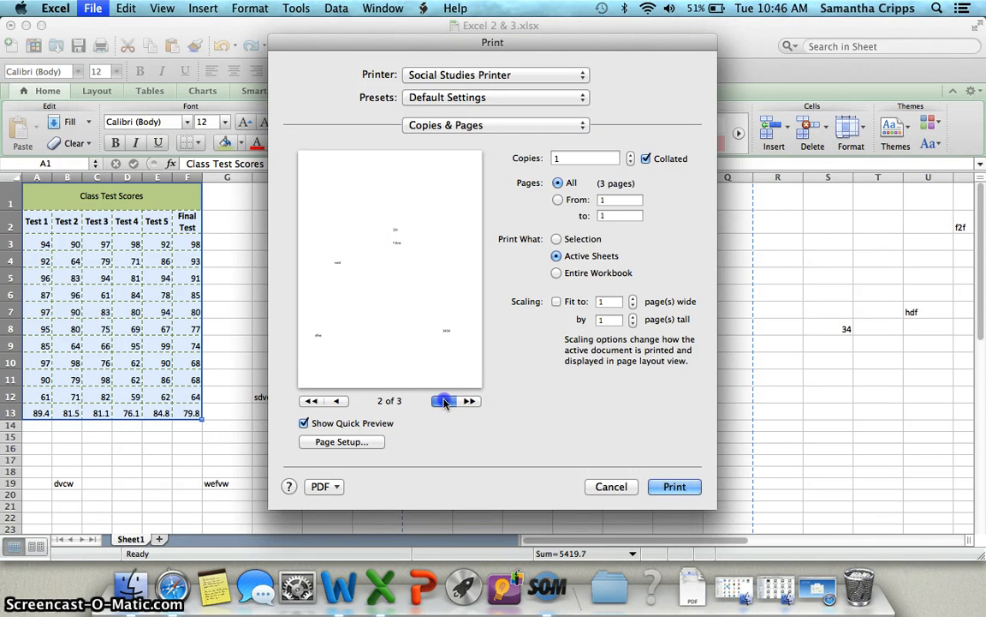
click(335, 401)
click(335, 401)
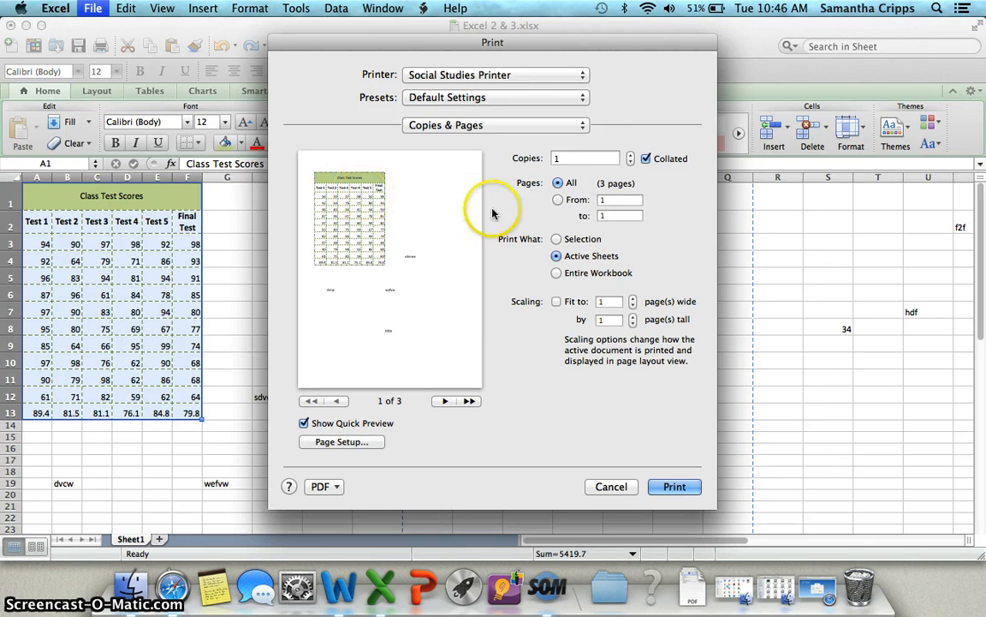
Set print scaling to fit the sheet to 1 page wide by 1 page tall
click(558, 201)
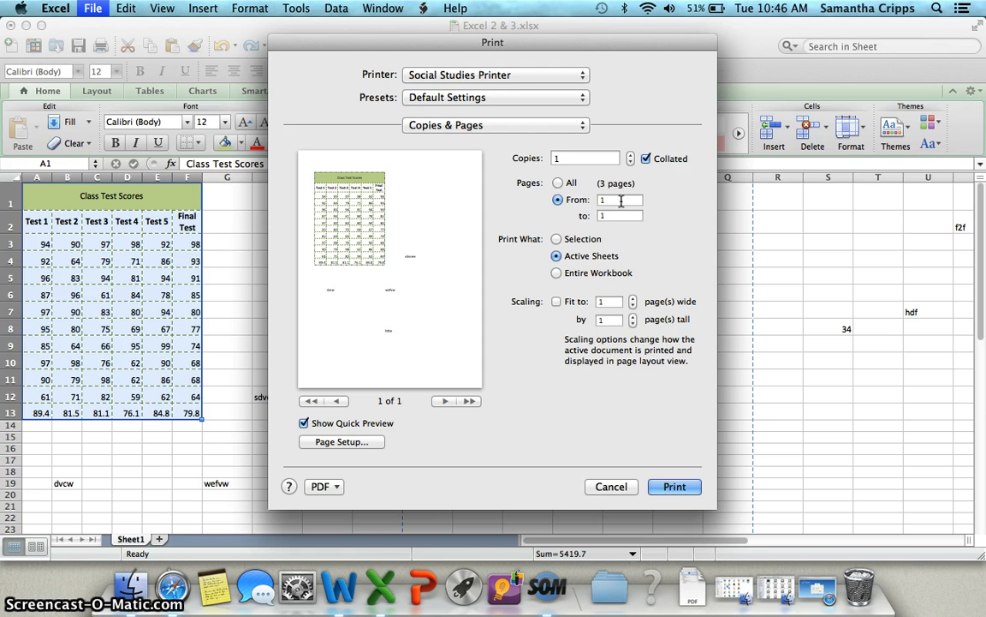
click(557, 184)
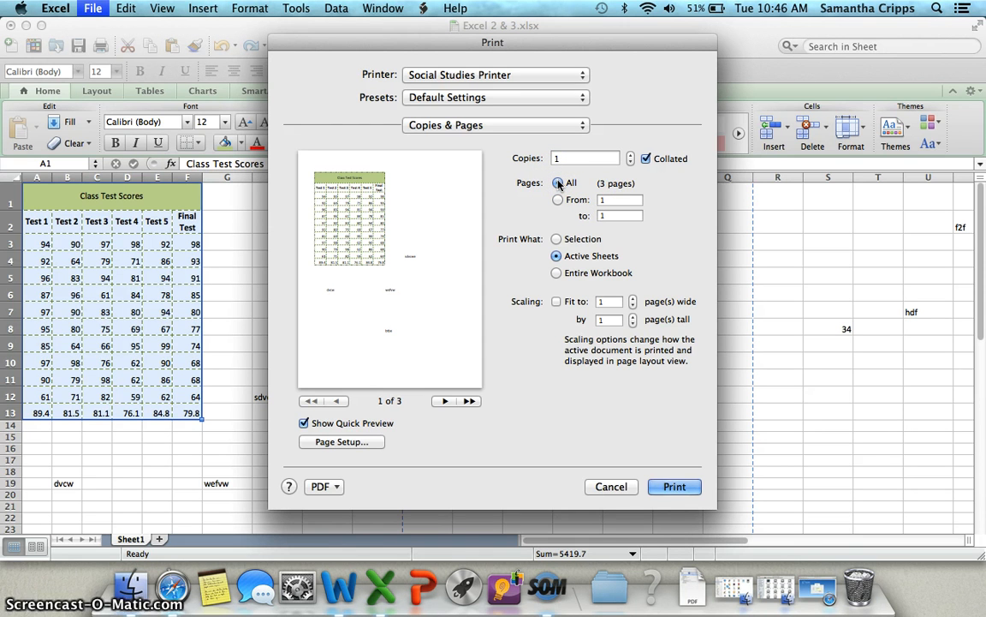
click(555, 302)
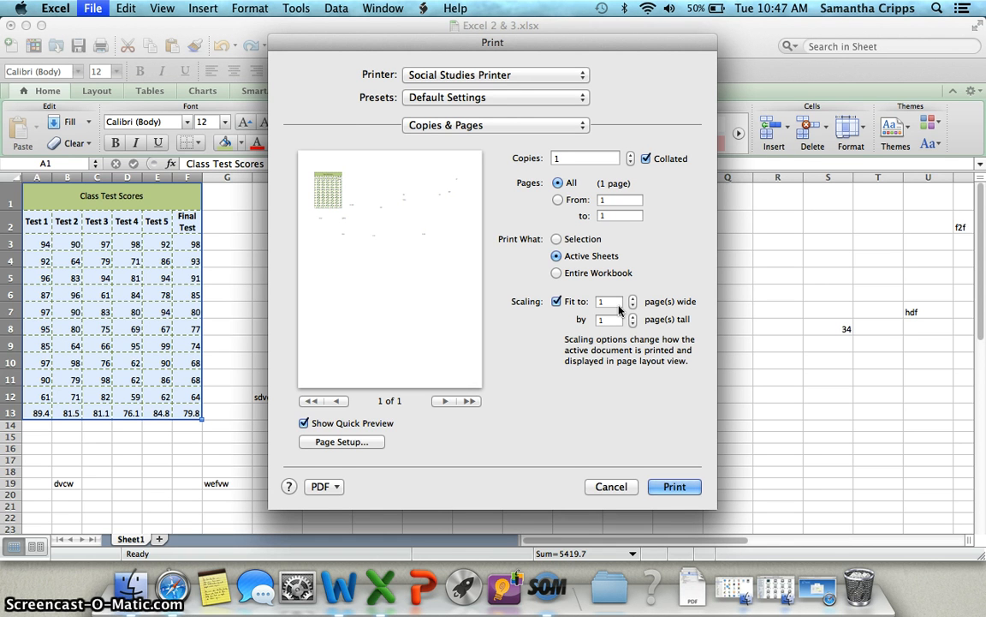
Open Page Setup and switch the page orientation to Landscape
click(367, 442)
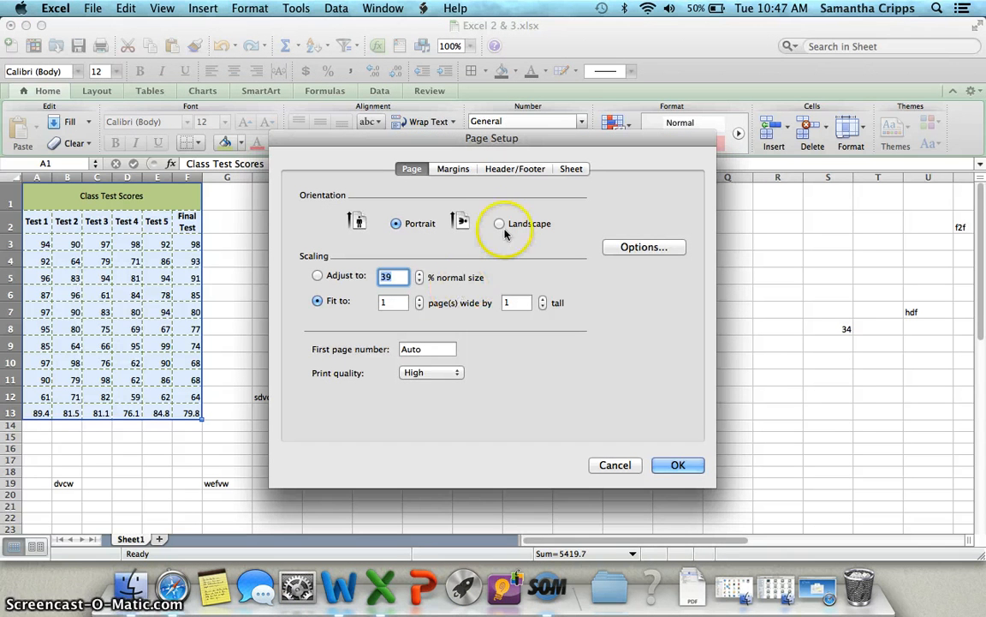
click(500, 224)
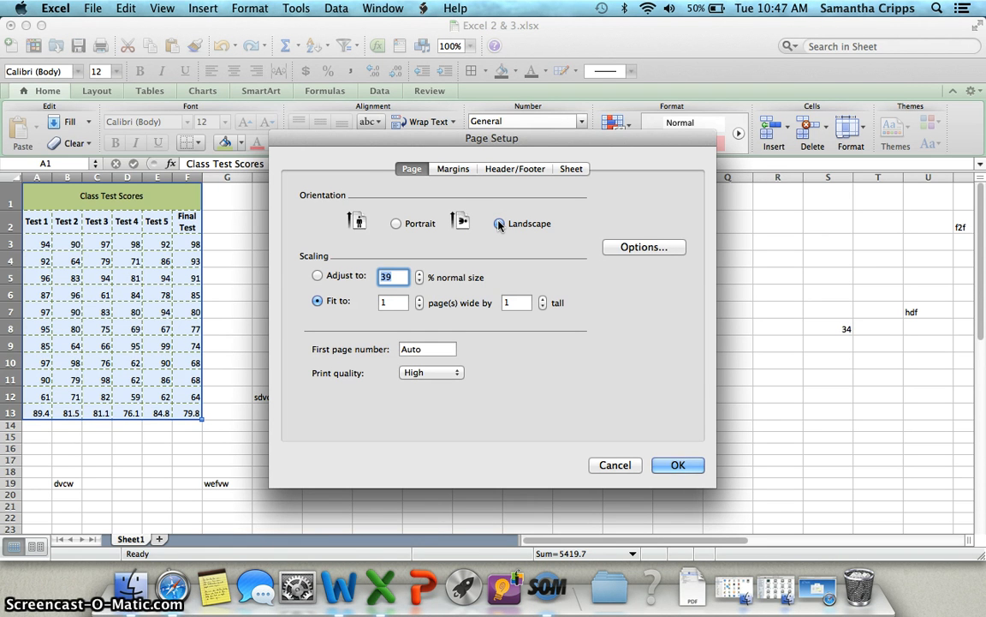
Set the top, left and right margins to 0.5" and the bottom margin to 0.75"
click(454, 168)
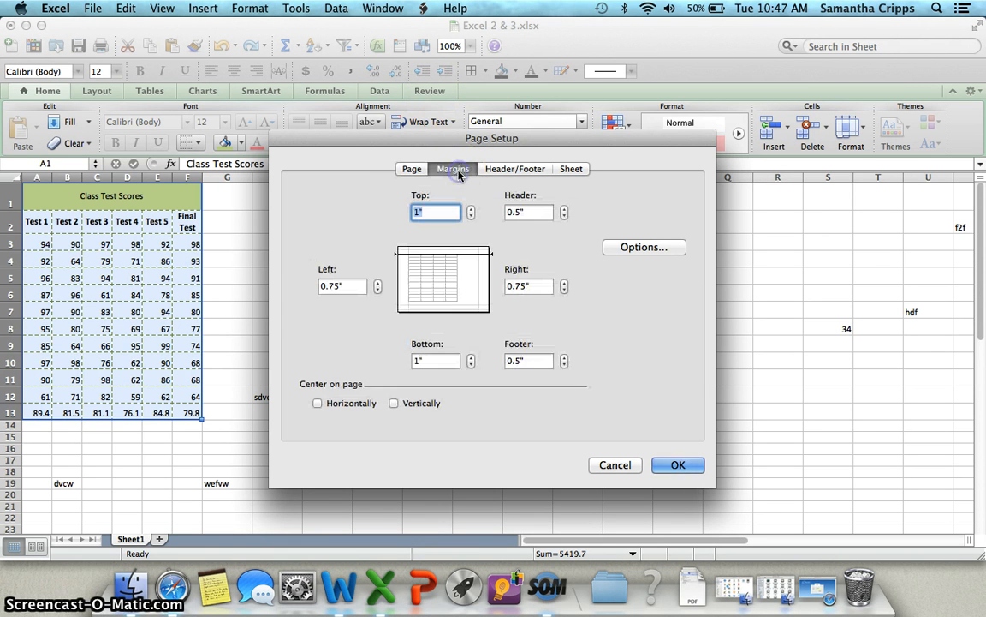
click(471, 217)
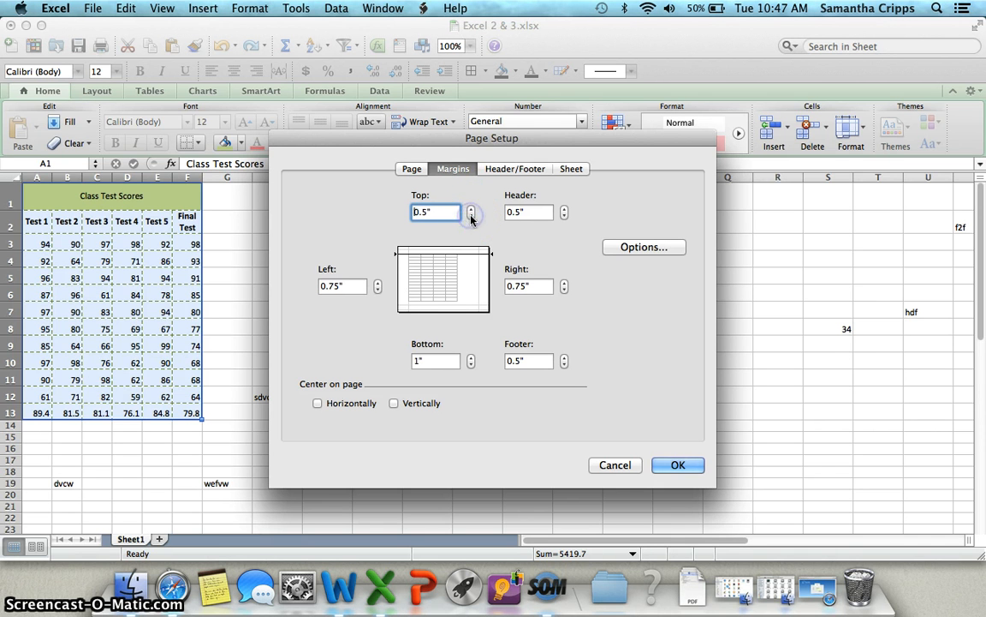
click(379, 289)
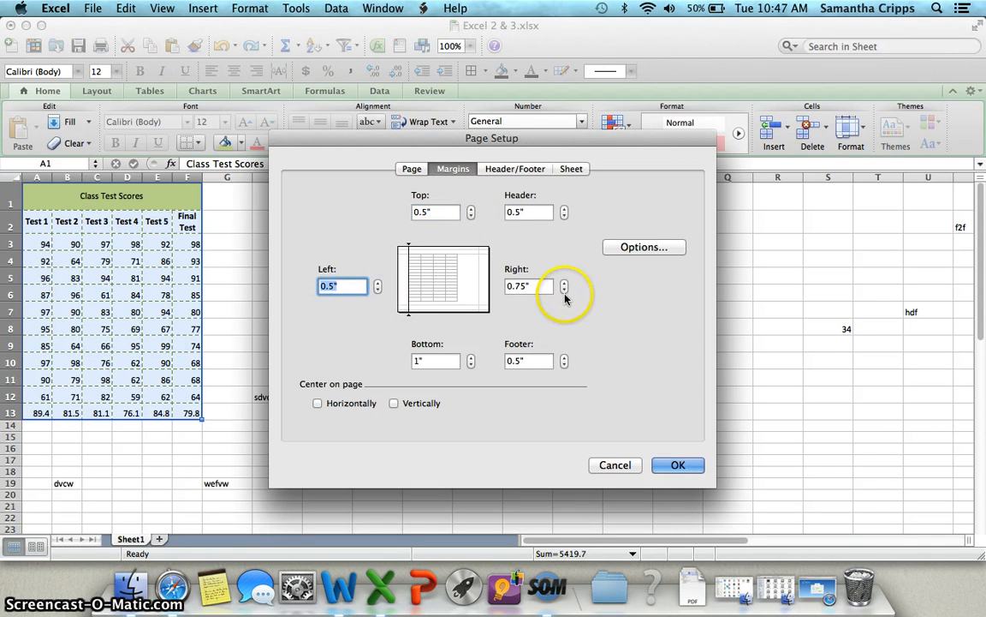
click(564, 290)
click(471, 365)
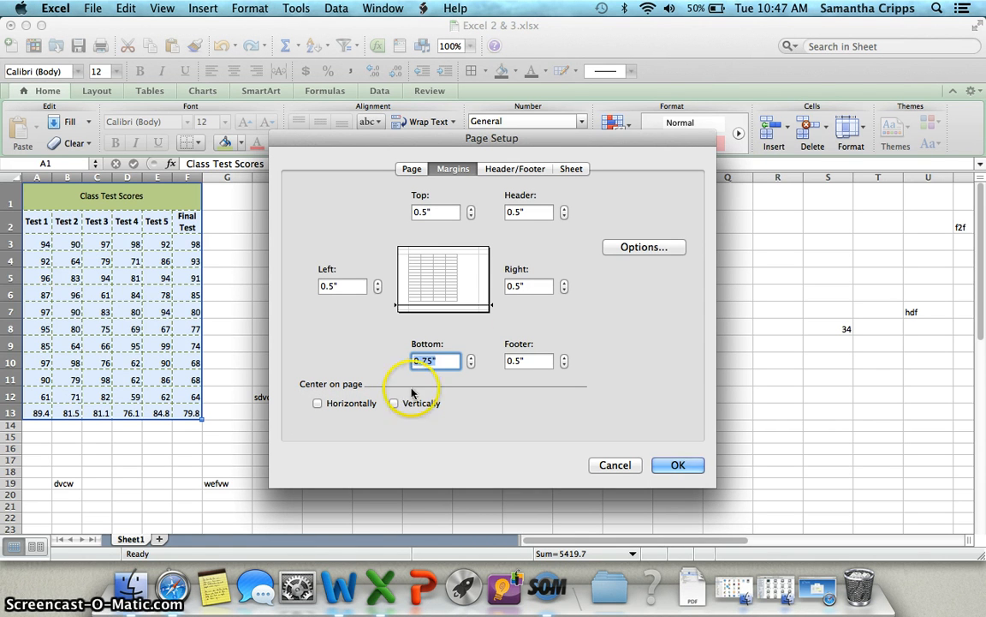
Customize the header, entering the user's last name in the left section
click(511, 170)
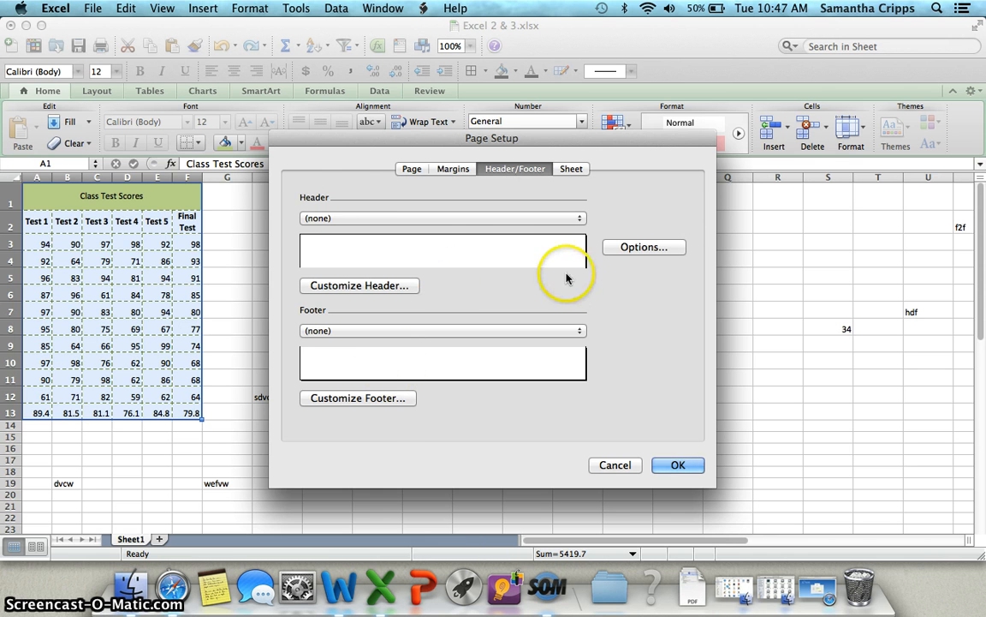
click(401, 287)
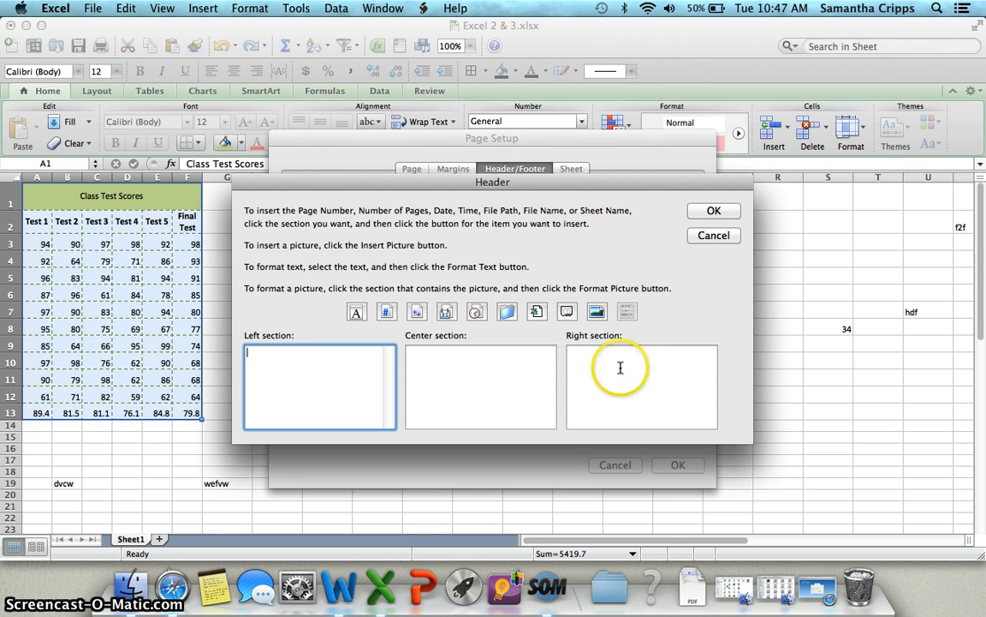
text(C)
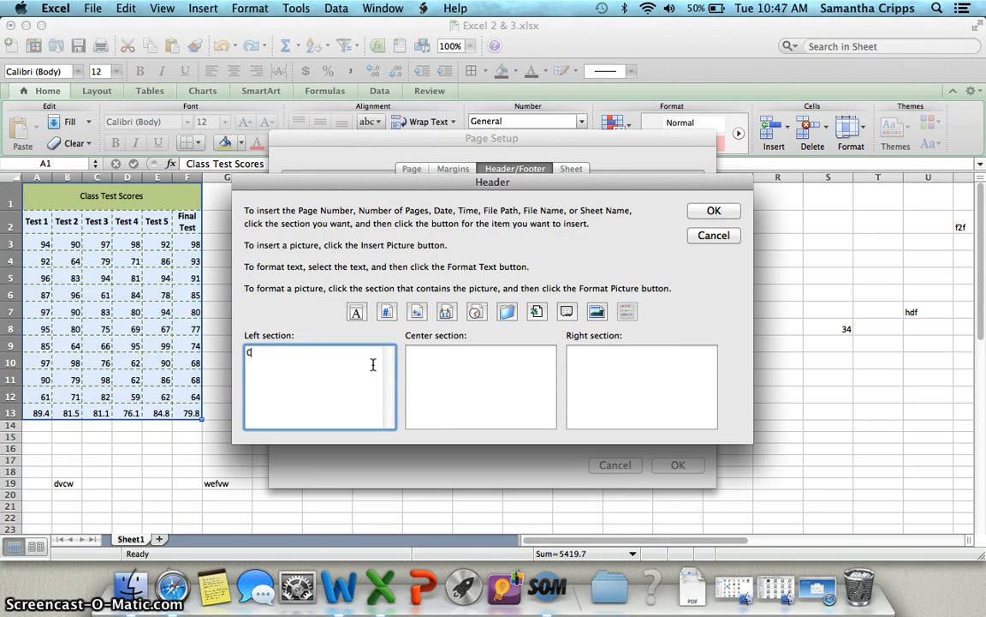
text(ripps)
Insert the page number into the header's right section and close the header and page setup dialogs
click(460, 370)
click(627, 378)
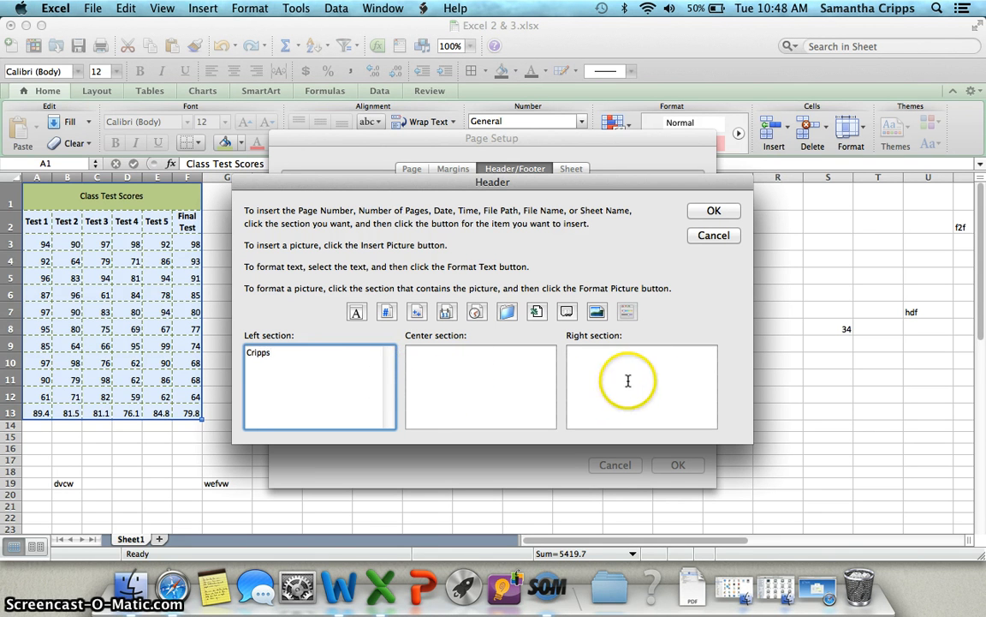
click(387, 313)
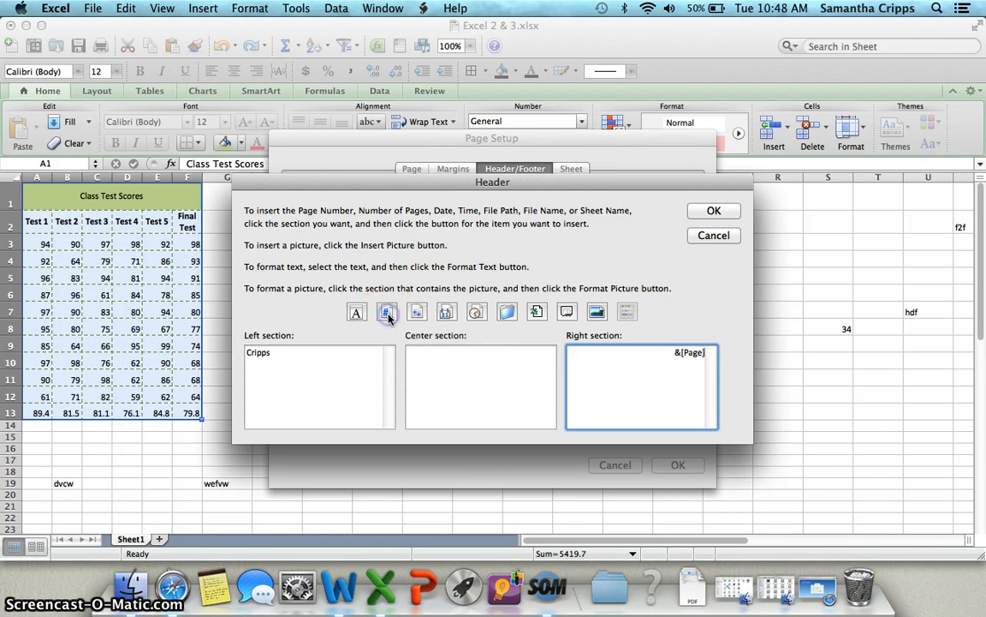
click(690, 350)
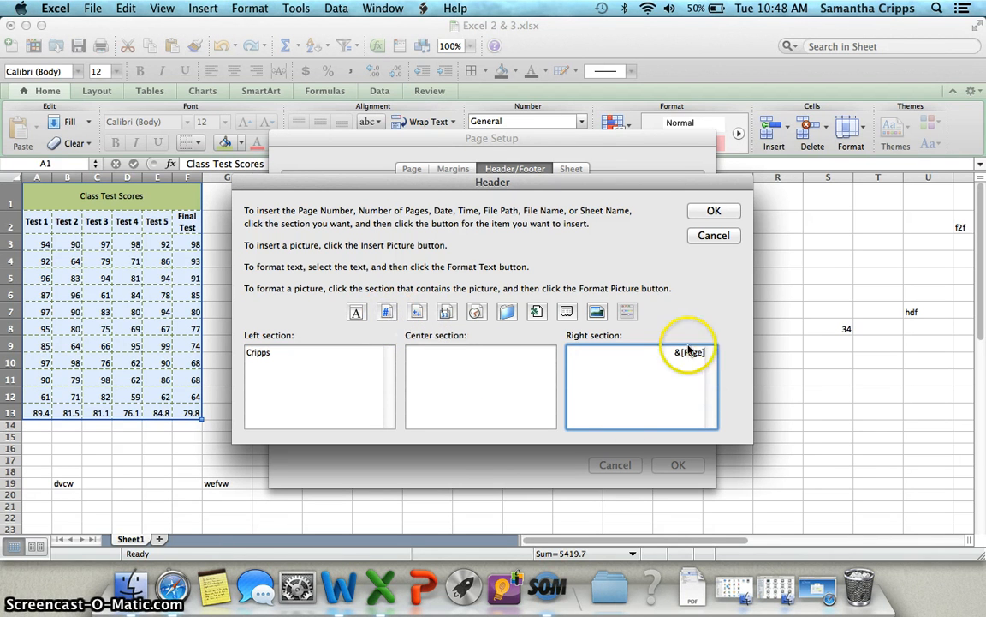
click(659, 361)
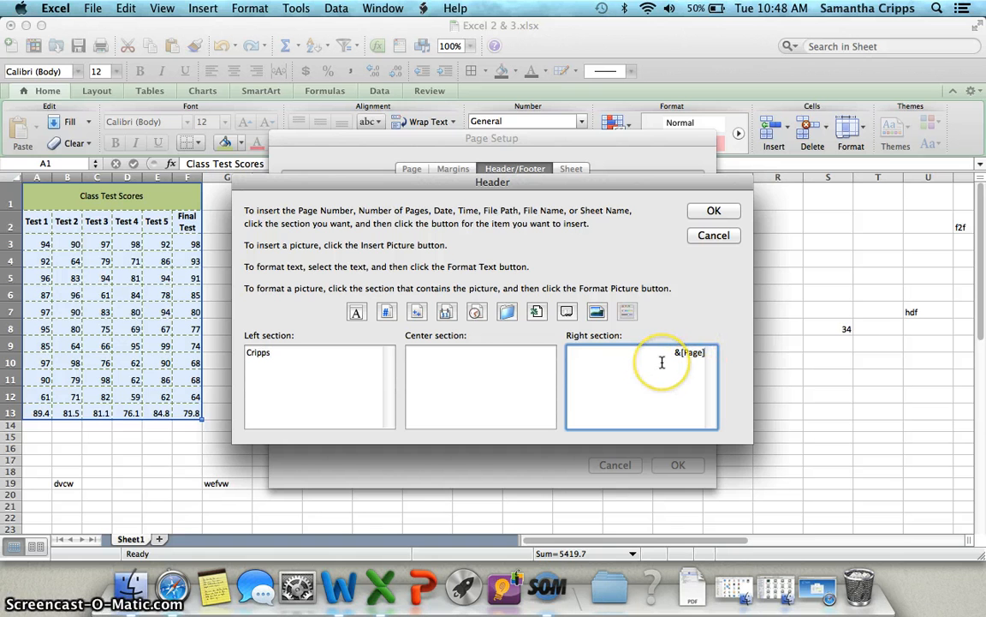
click(711, 213)
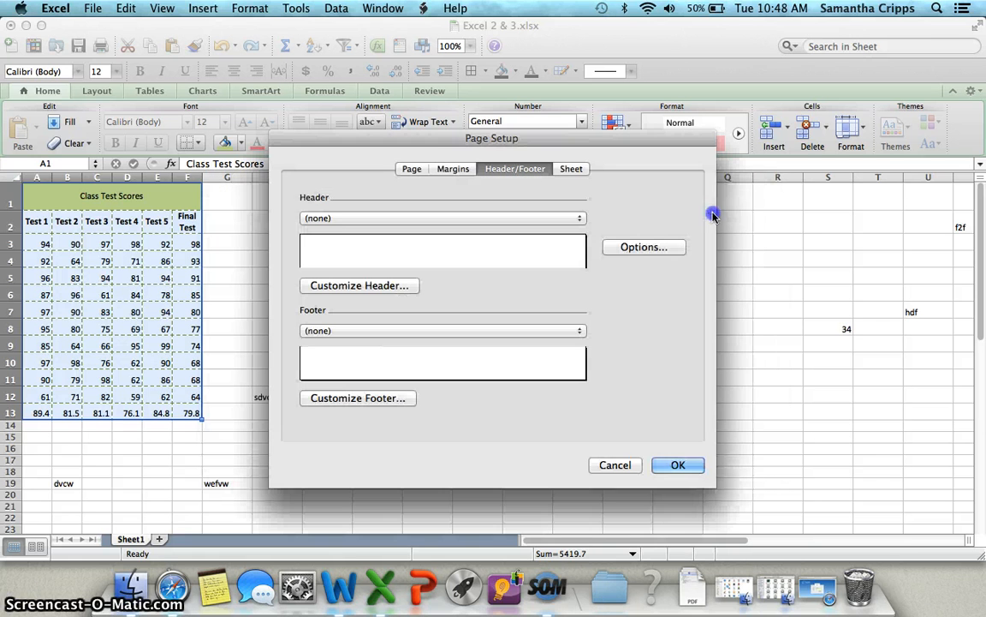
click(683, 465)
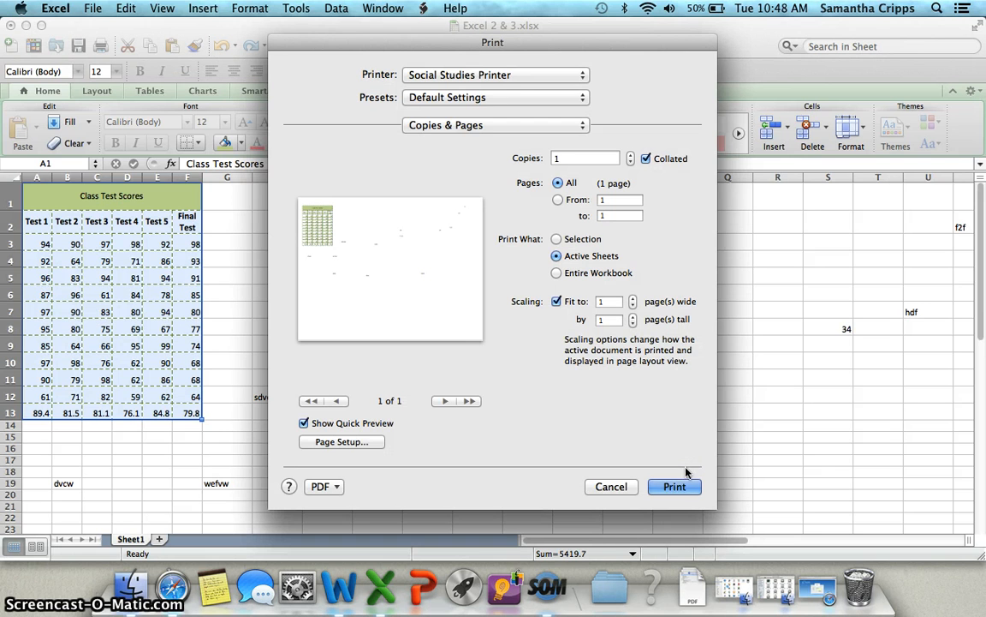
click(635, 447)
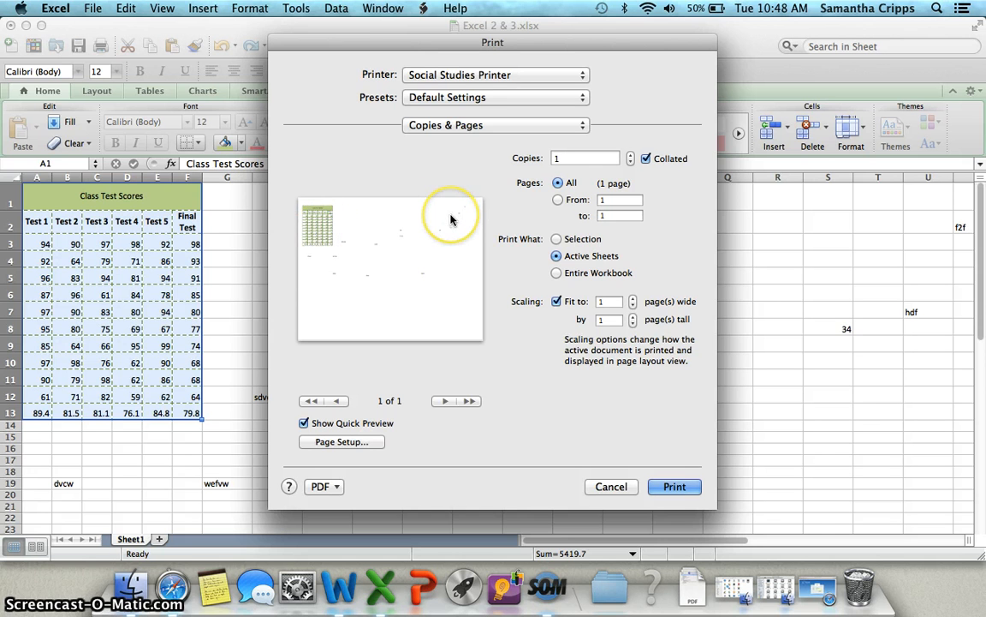
Reopen Page Setup and set the top and left margins to 1.5"
click(344, 441)
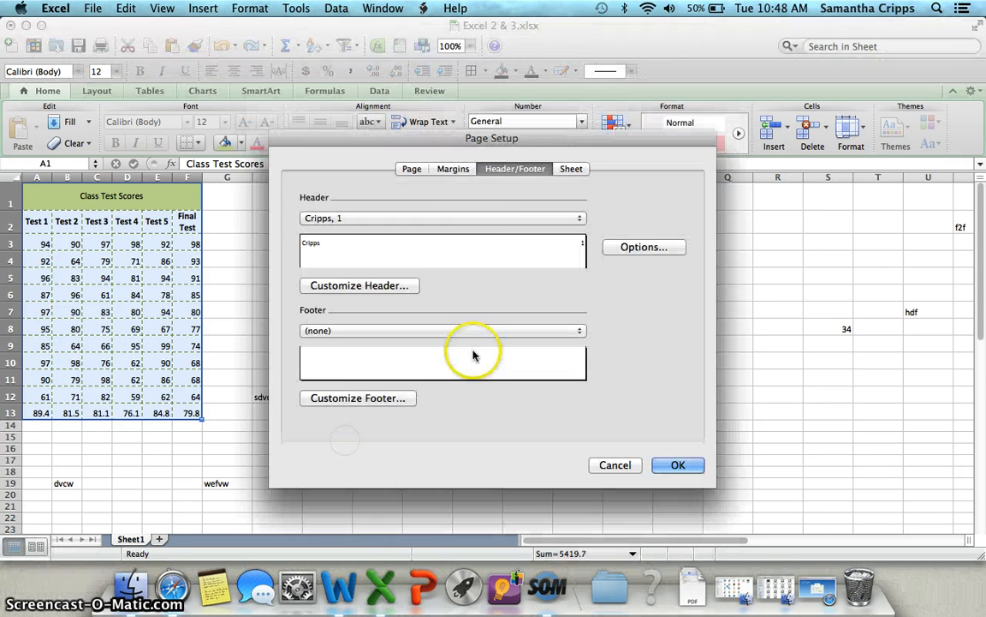
click(454, 168)
click(470, 209)
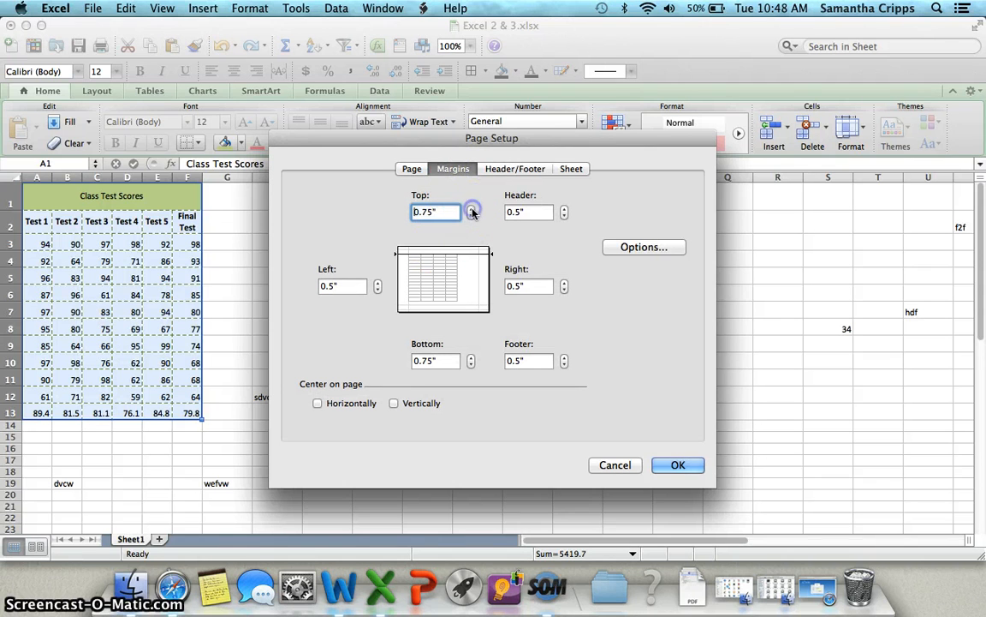
click(470, 209)
click(470, 209)
click(470, 209)
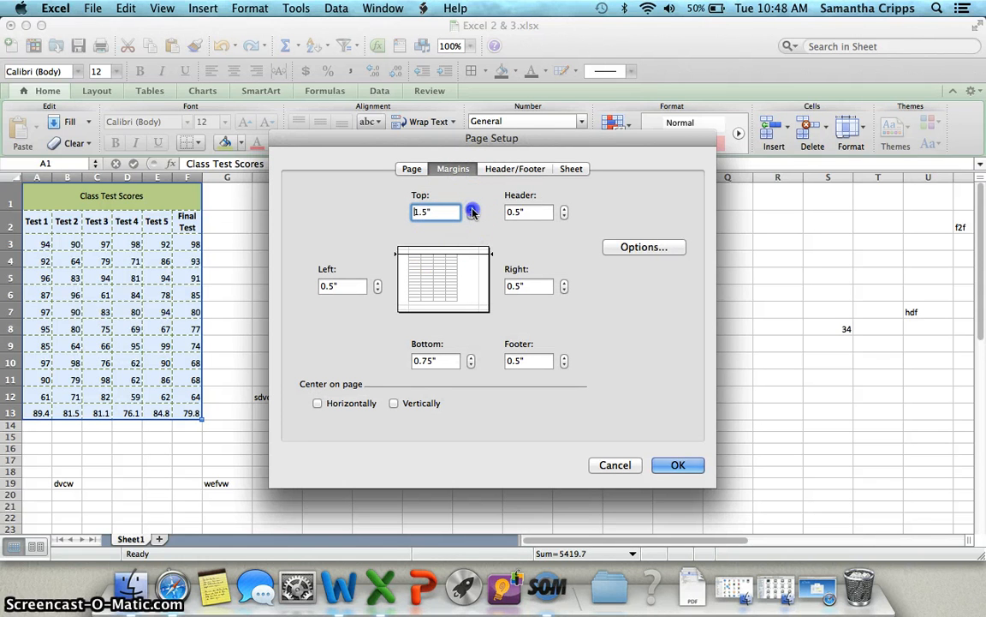
click(377, 283)
click(378, 283)
click(378, 284)
click(378, 283)
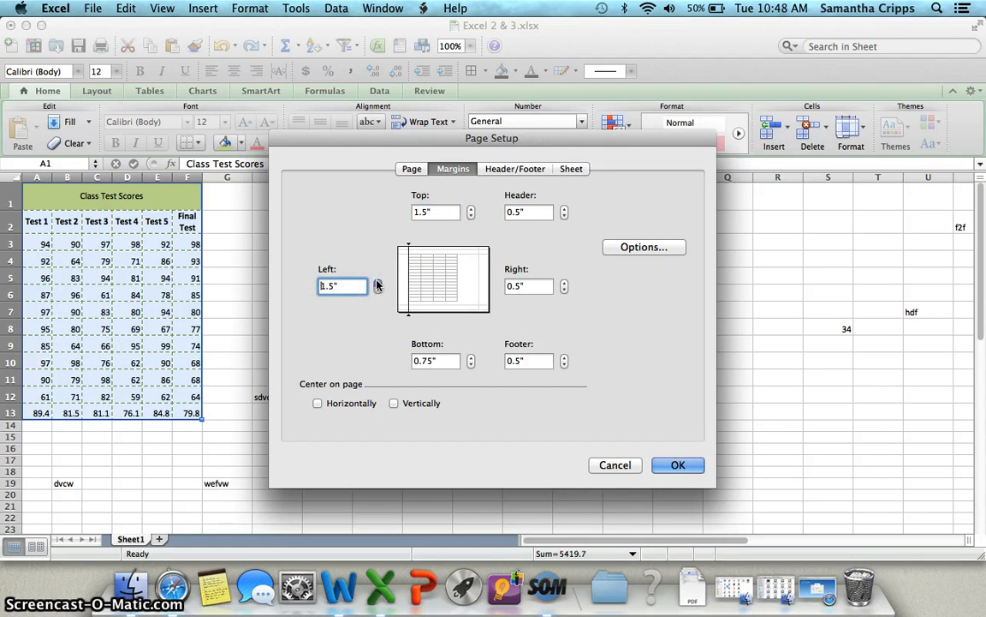
Set the right margin to 1.5", increase the bottom margin, confirm, and close the Print dialog
click(565, 282)
click(564, 281)
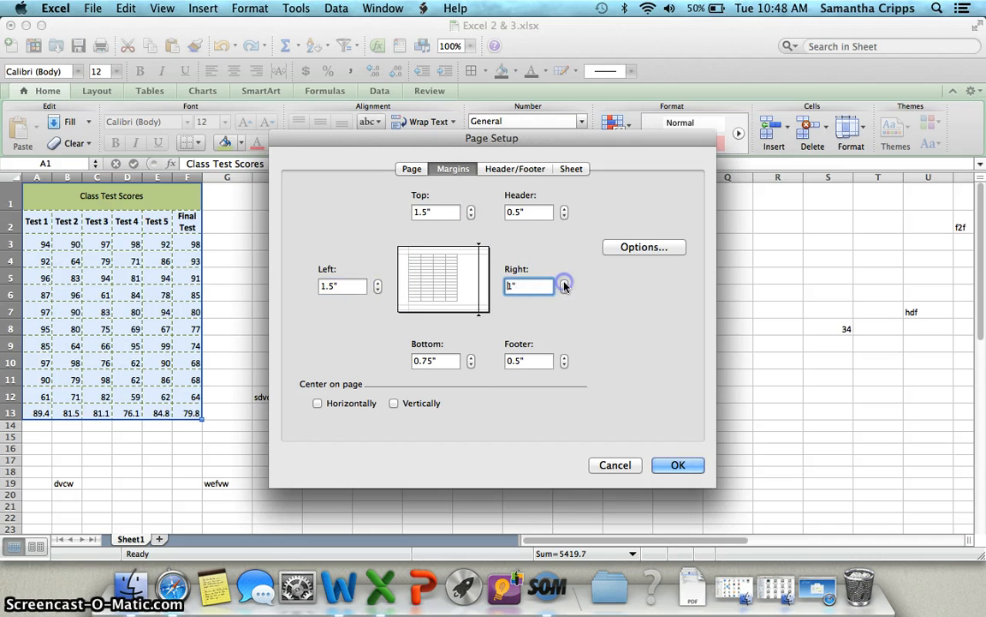
click(565, 282)
click(564, 282)
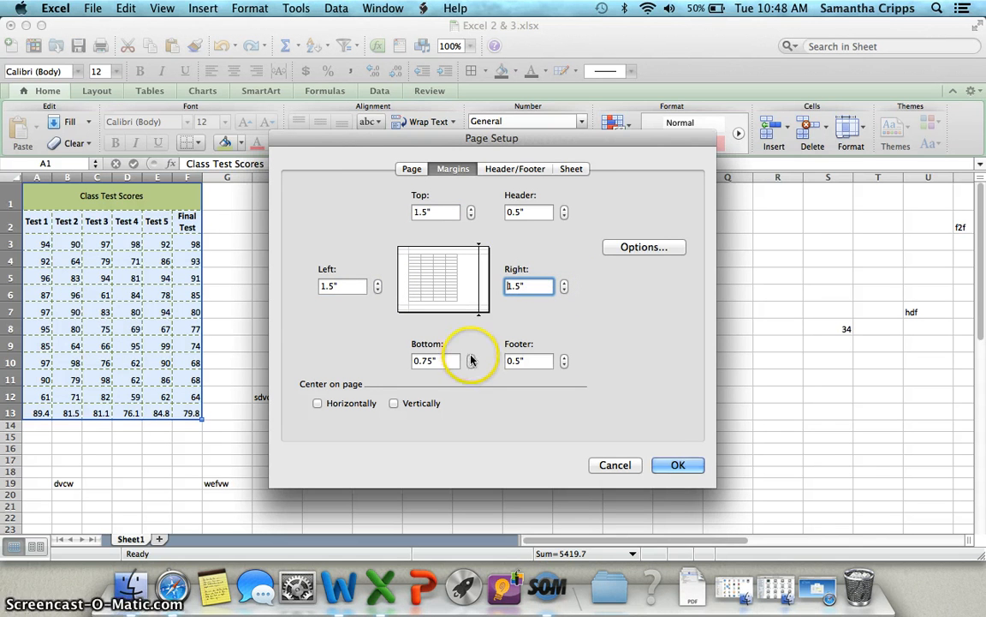
click(470, 356)
click(470, 356)
click(470, 356)
click(685, 466)
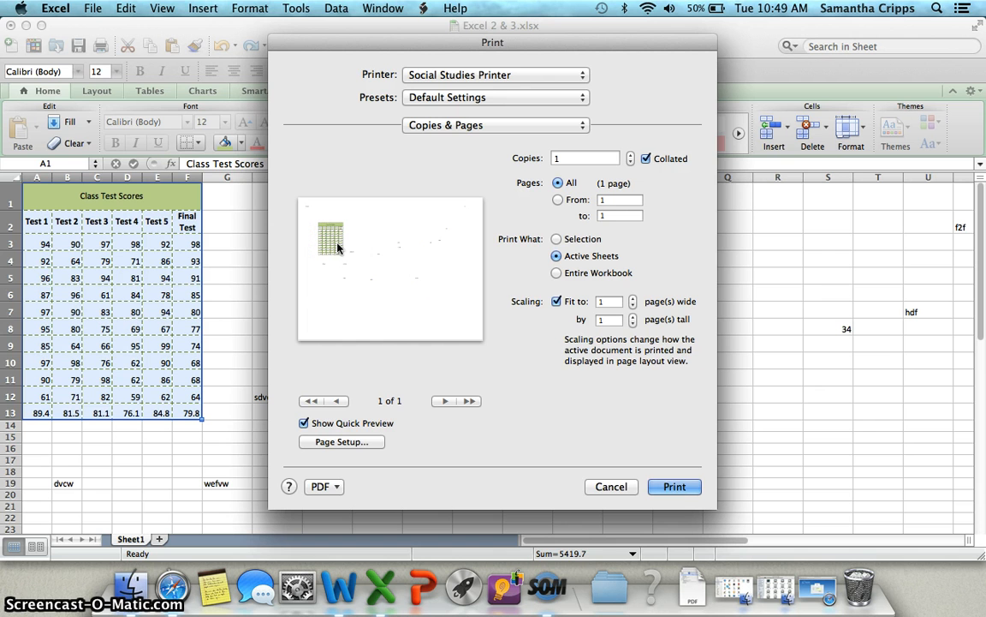
click(611, 487)
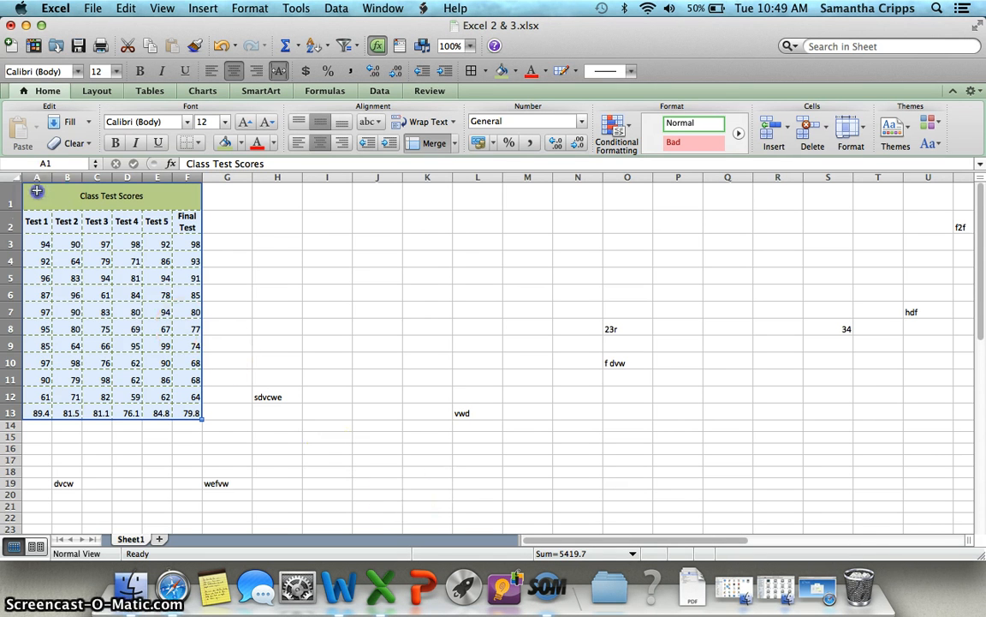
Select the Class Test Scores table and set it as the print area
drag(35, 192, 159, 409)
click(95, 9)
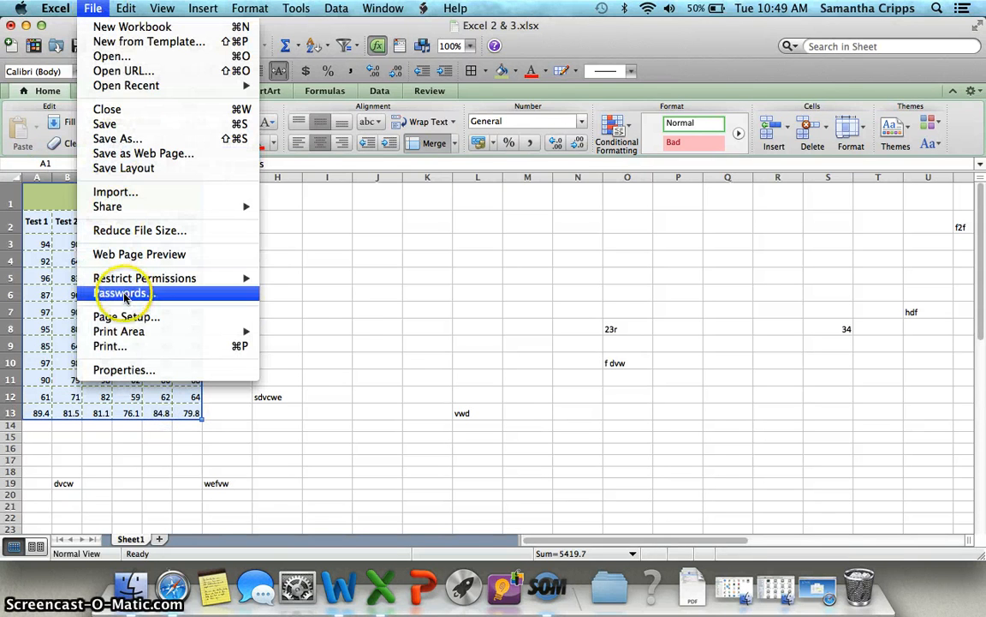
mouse_move(127, 334)
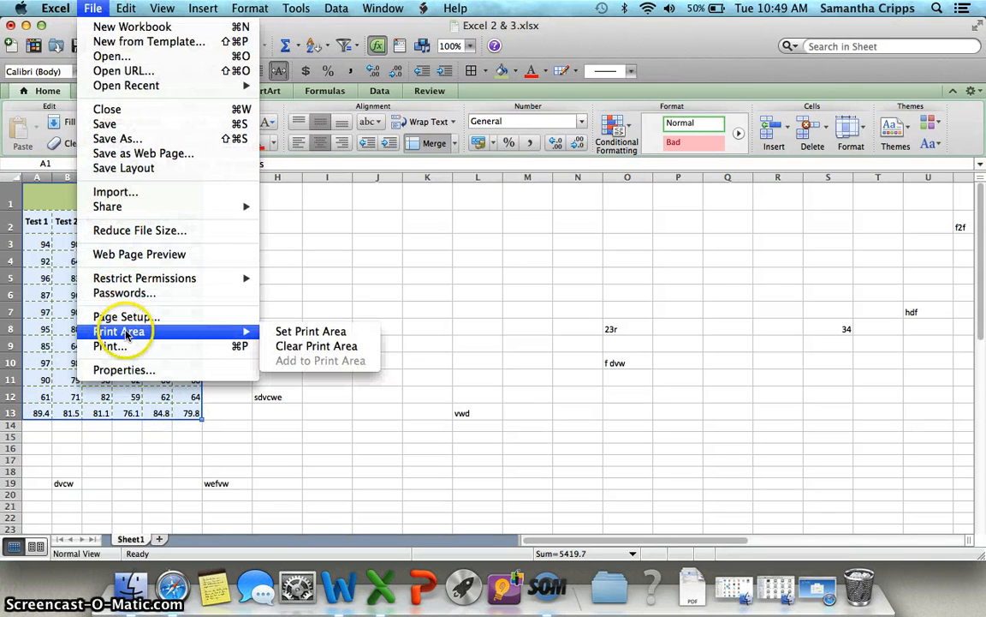
click(284, 338)
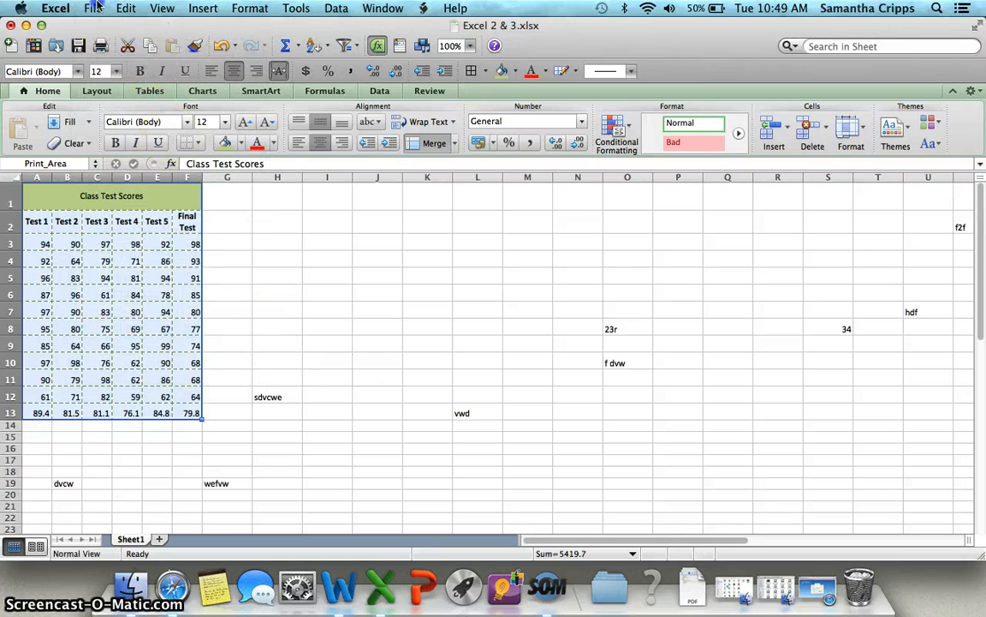
Open the Print dialog to preview the print area
click(93, 8)
click(137, 346)
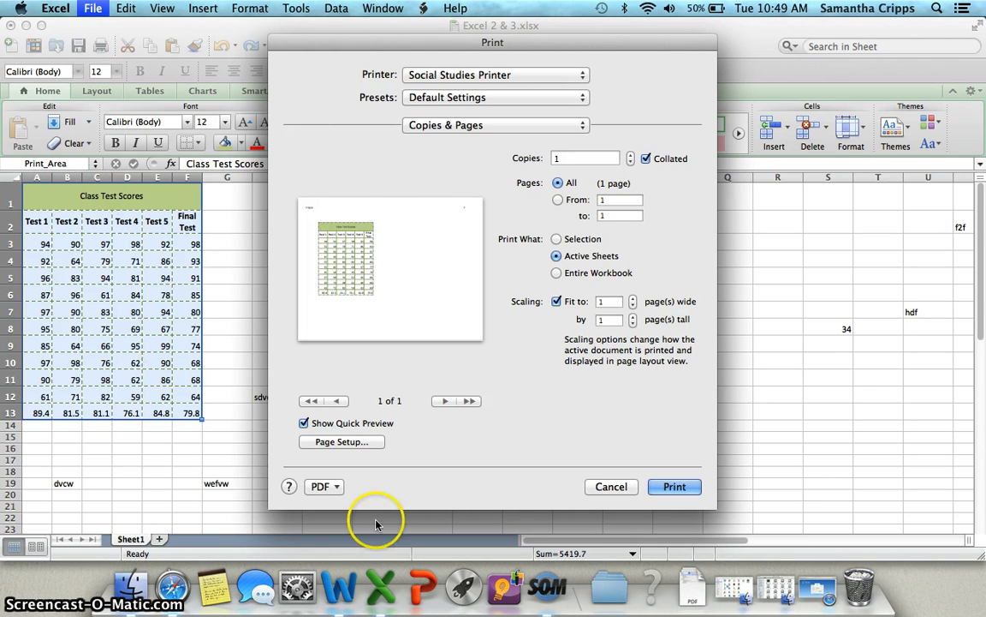
Center the printout both horizontally and vertically on the page in Page Setup, and close the Print dialog
click(347, 442)
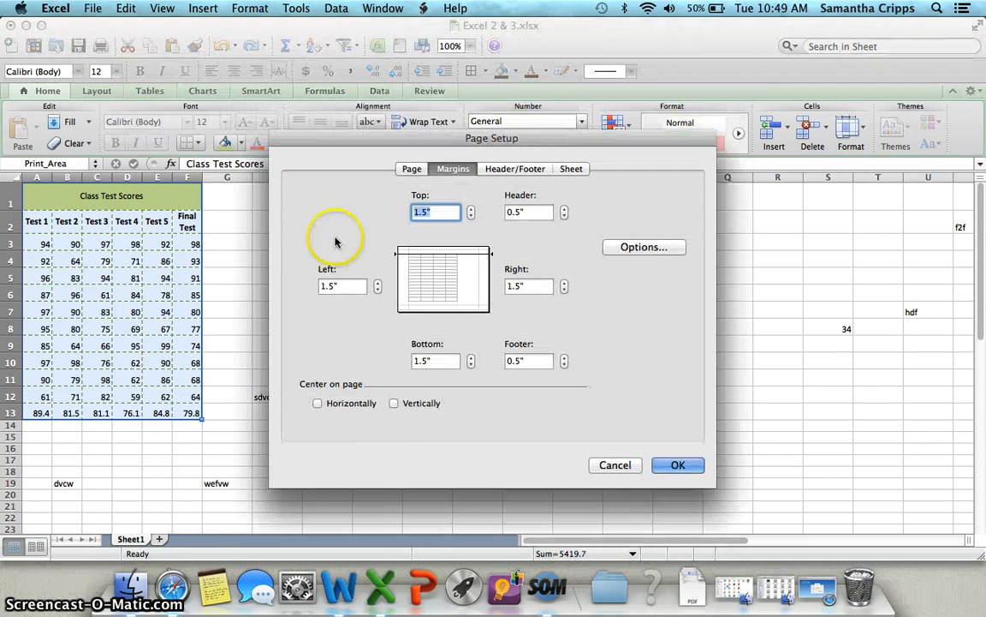
click(318, 403)
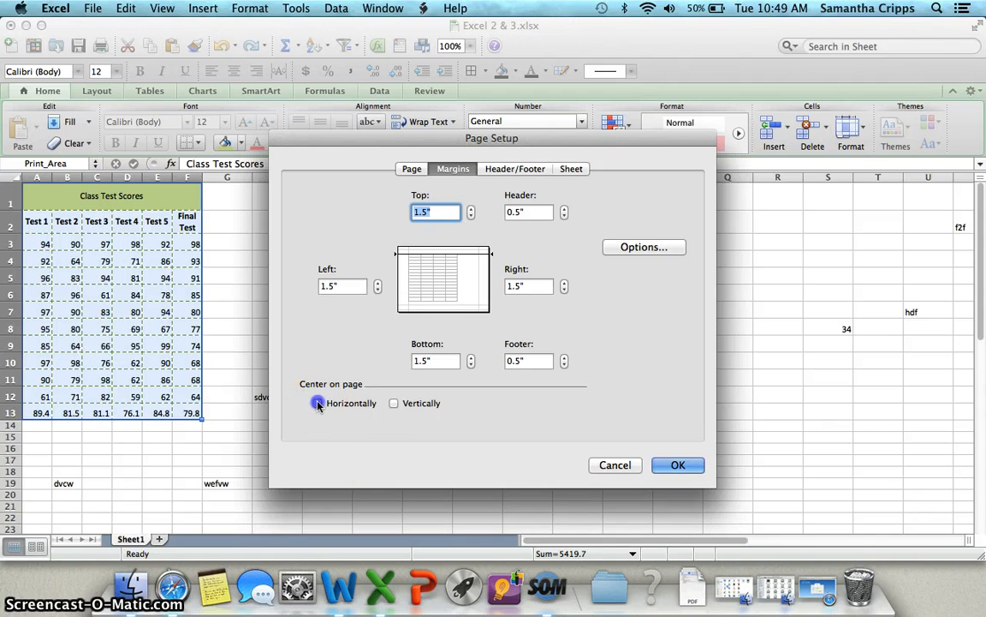
click(394, 403)
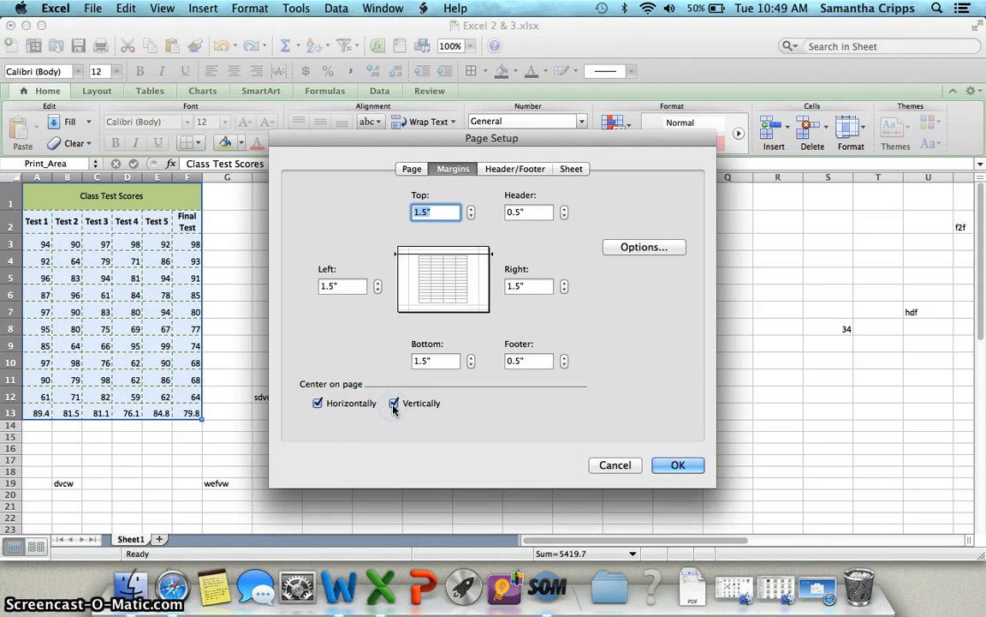
click(678, 465)
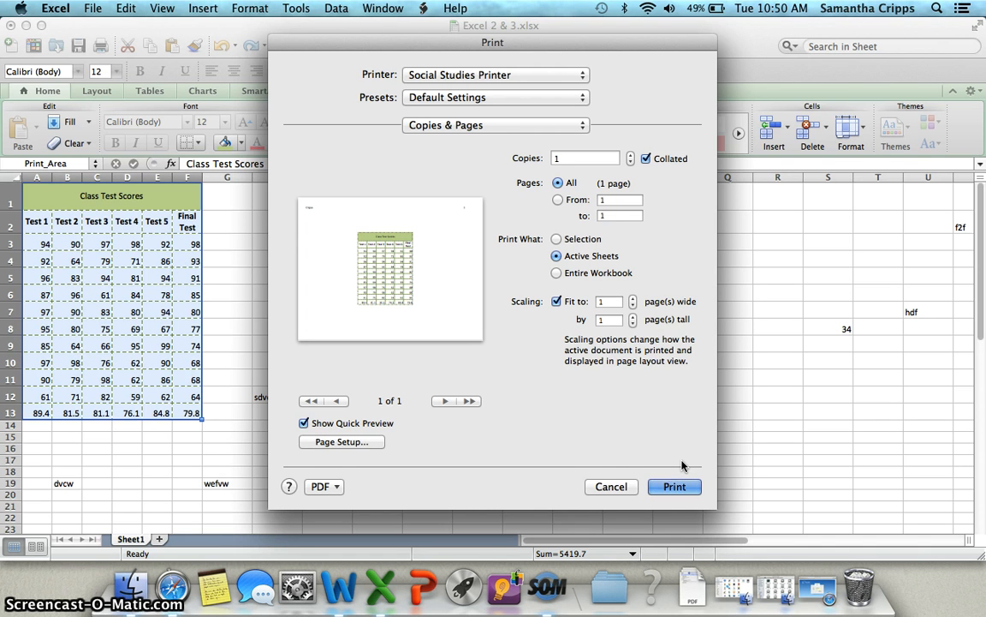
click(612, 487)
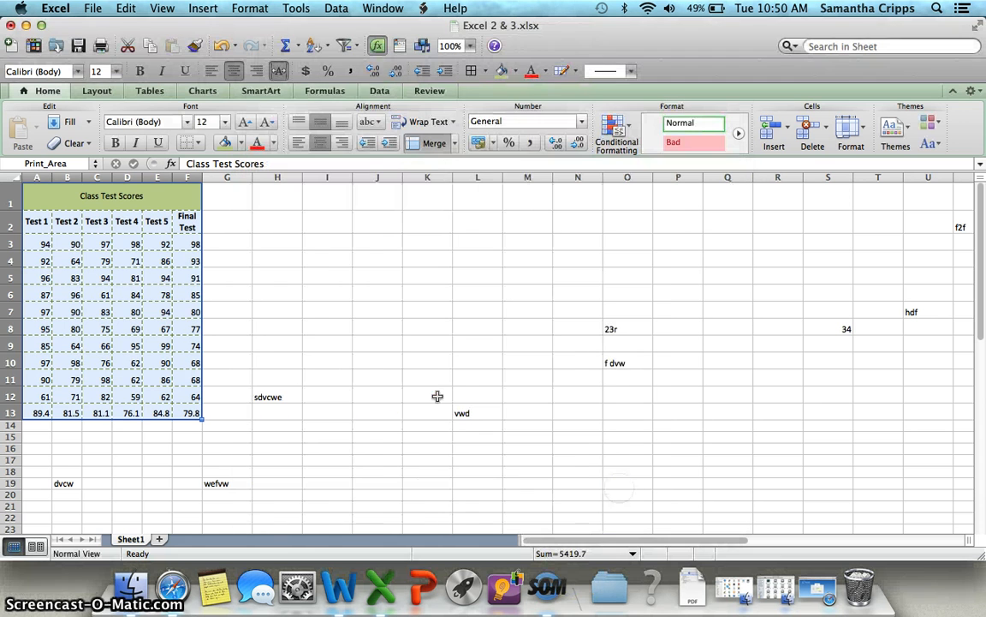
Insert the pencils clip art from the Academic category of the Clip Gallery
click(338, 331)
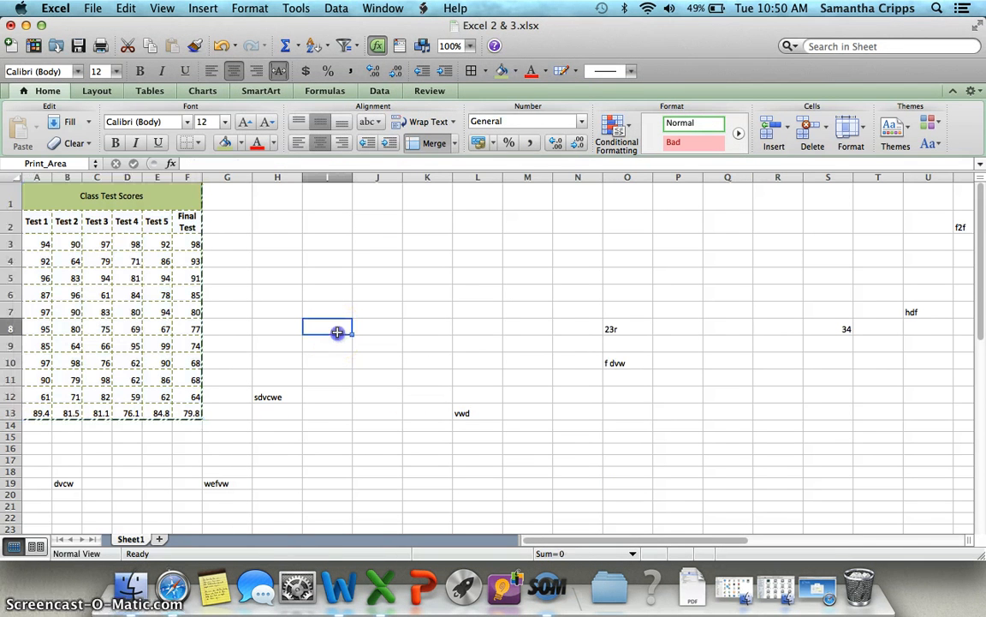
click(205, 10)
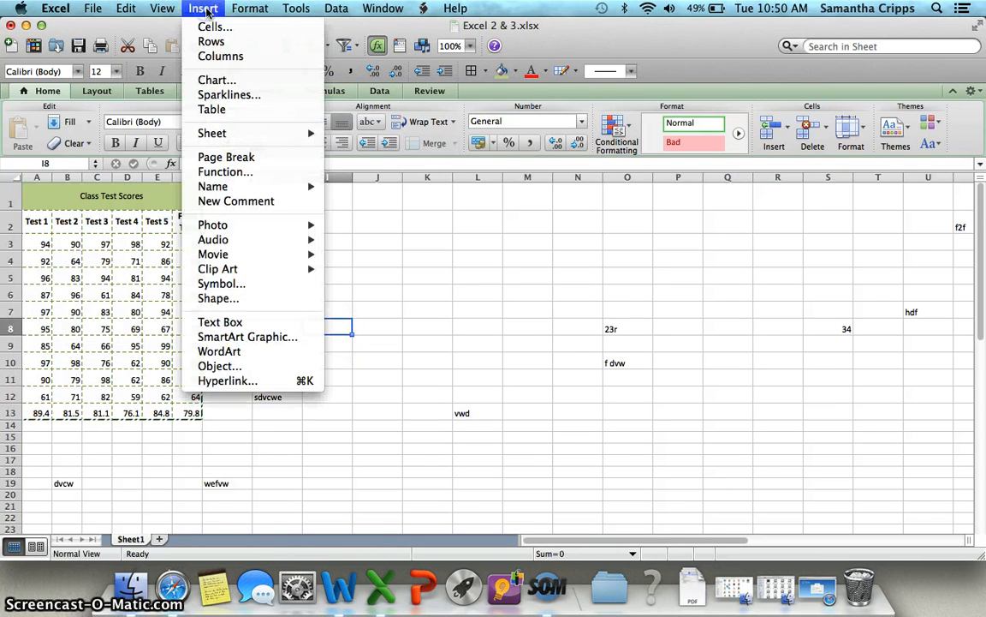
mouse_move(242, 272)
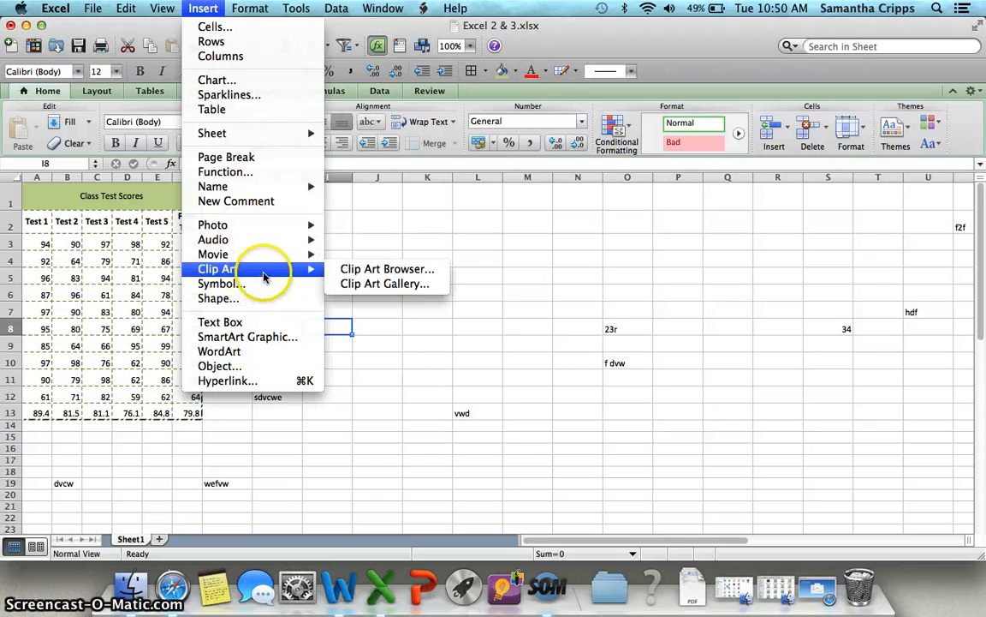
click(384, 284)
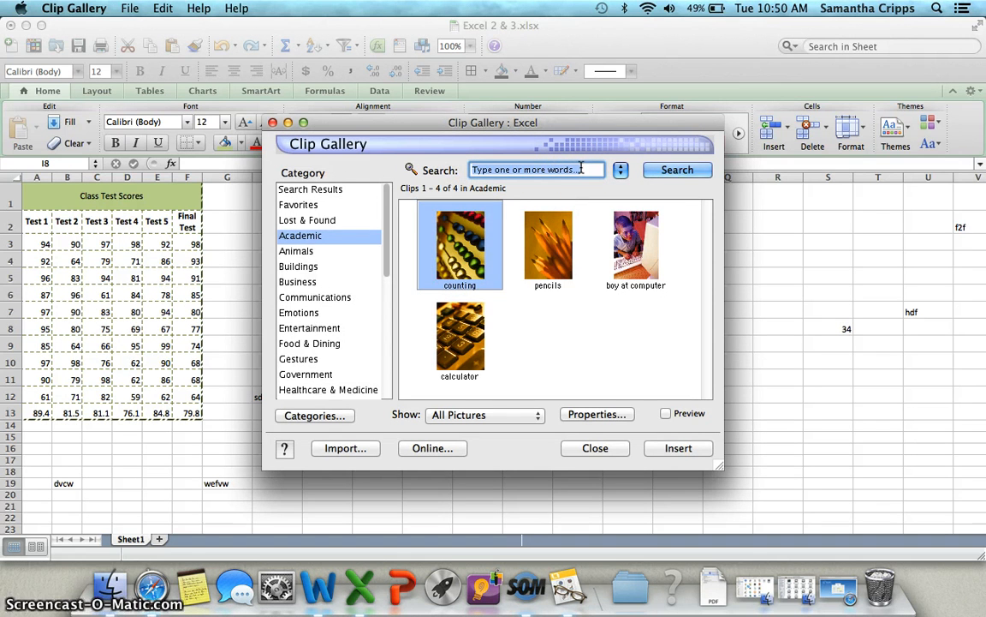
click(313, 267)
click(313, 298)
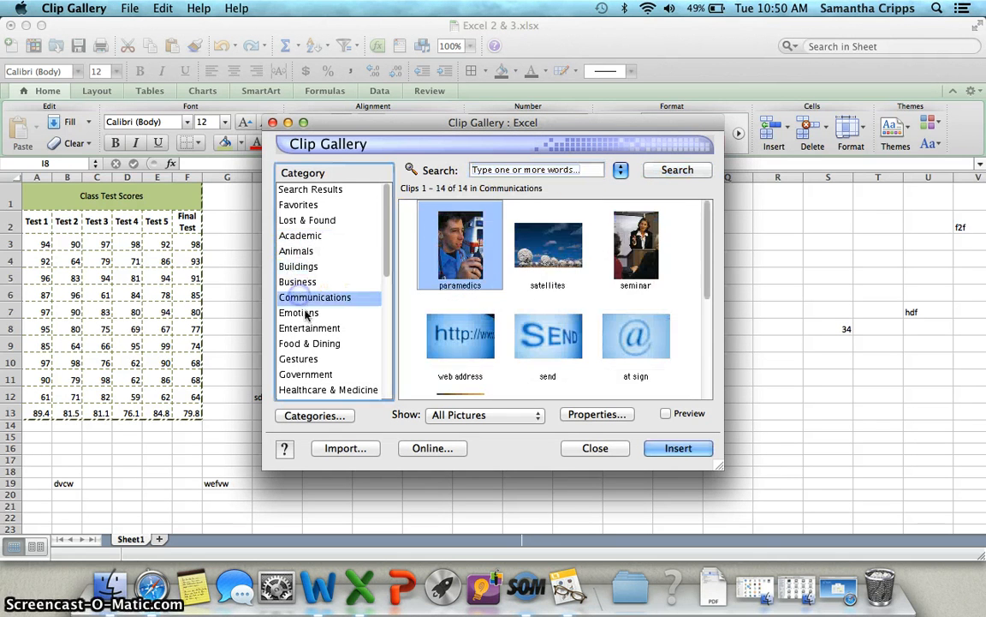
click(319, 343)
click(319, 374)
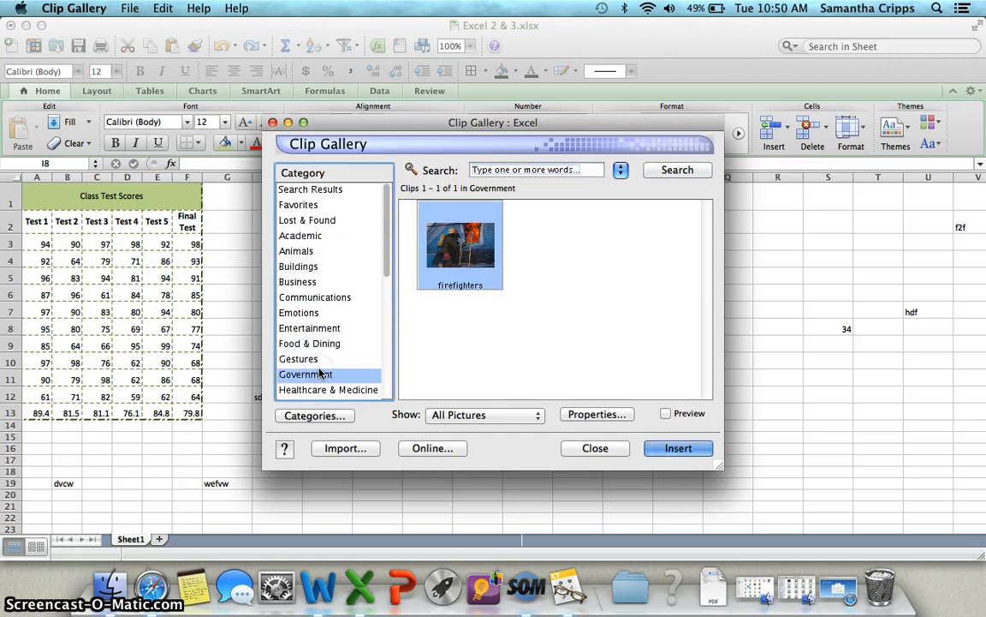
click(299, 236)
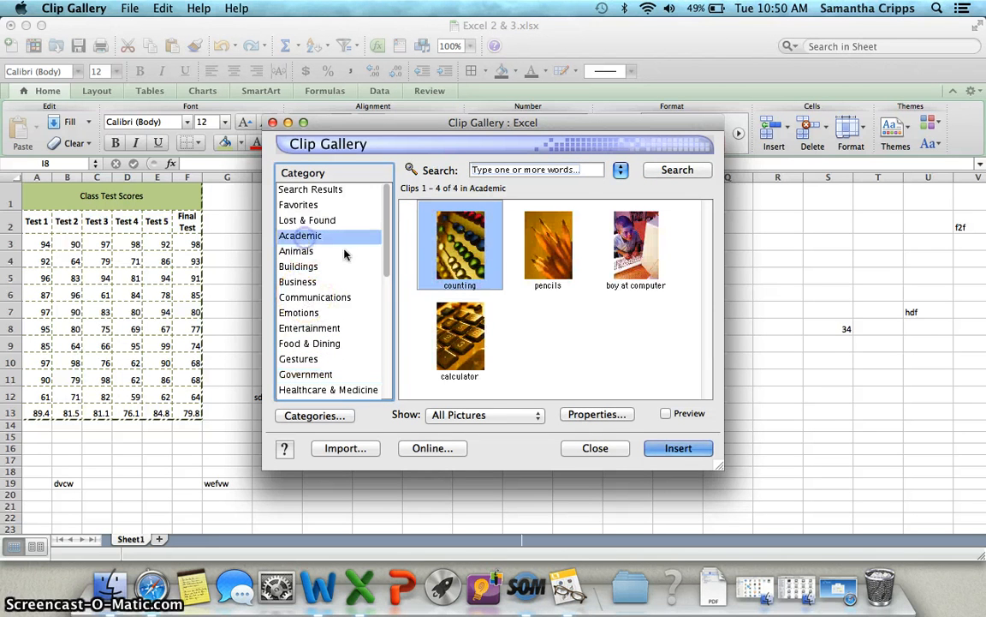
click(552, 244)
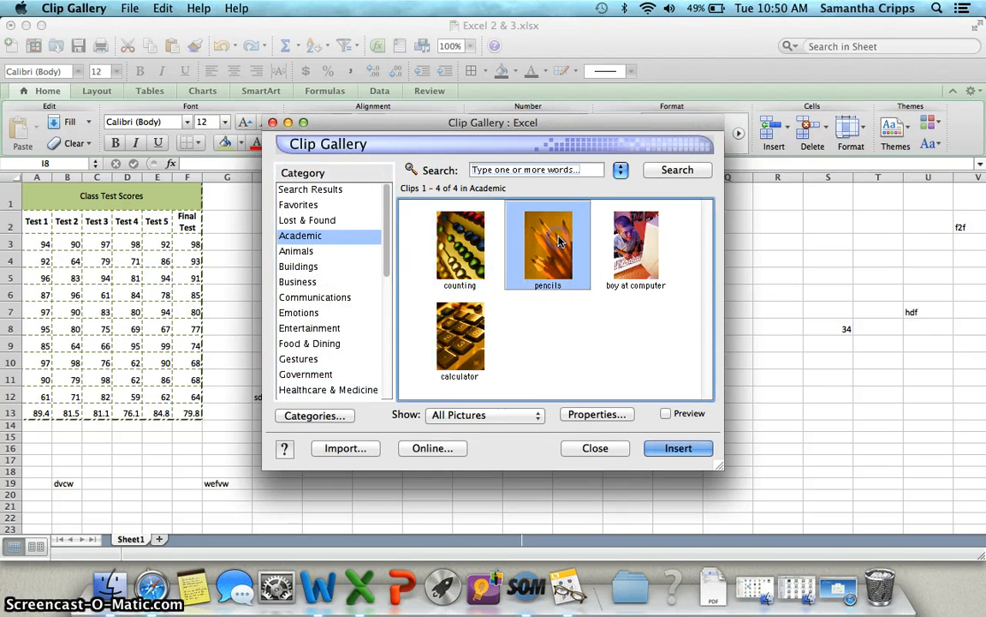
click(689, 451)
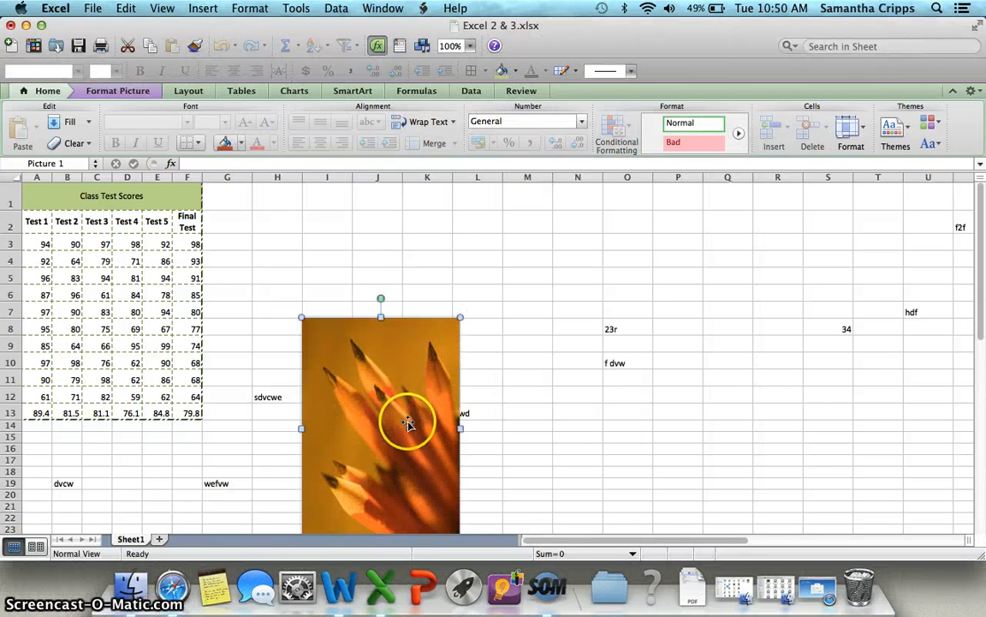
Move the pencils picture next to the table and shrink it to about 0.68" wide by 0.96" tall
drag(396, 413, 295, 274)
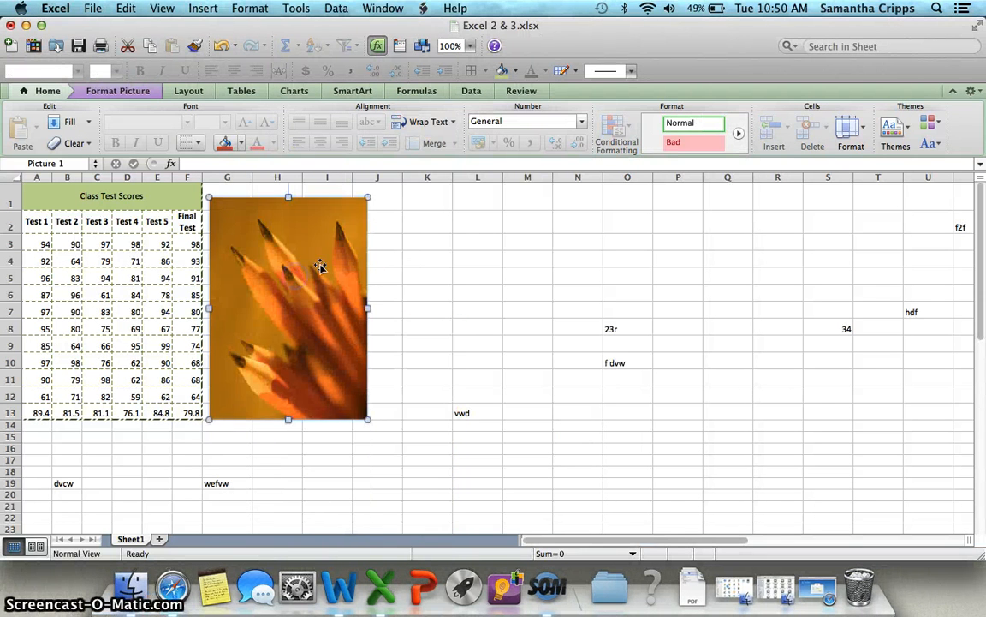
drag(368, 197, 278, 326)
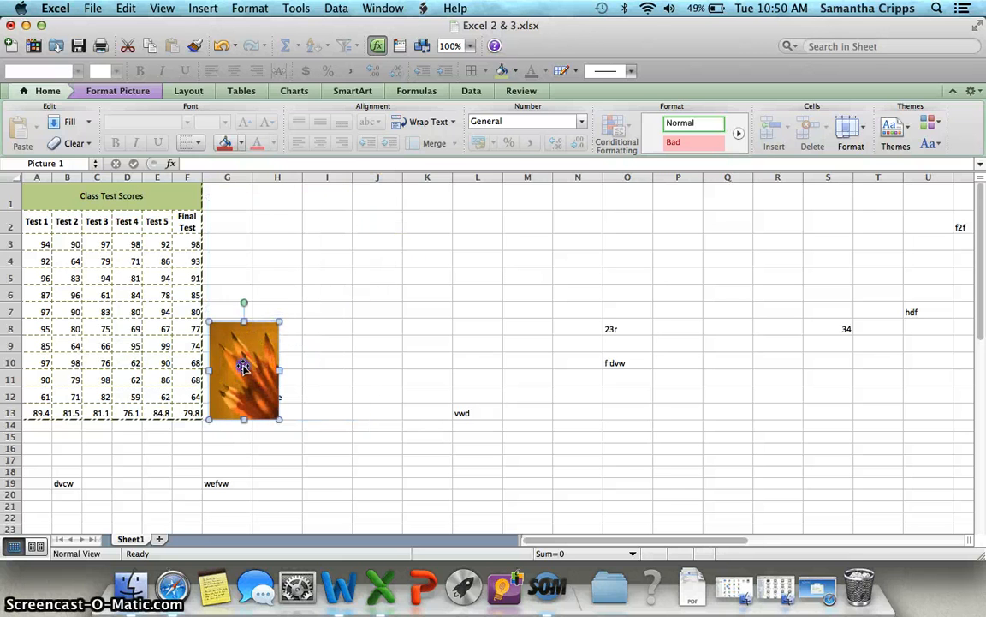
drag(244, 366, 253, 266)
drag(287, 223, 272, 244)
Make row 1 taller and place the picture at the right end of the Class Test Scores title
drag(14, 210, 14, 230)
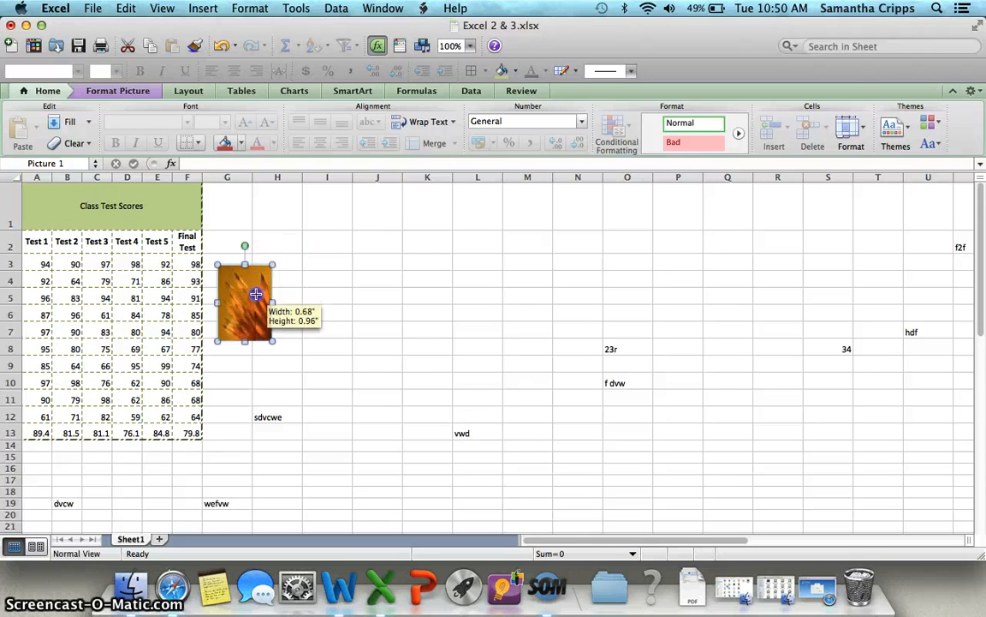
drag(231, 264, 175, 203)
click(263, 248)
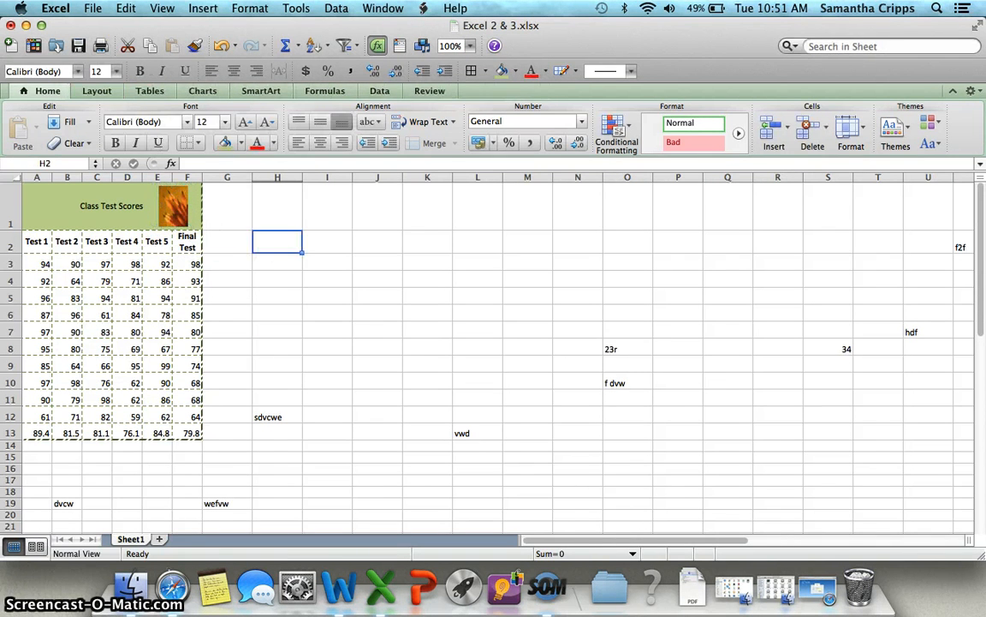
Open the Print dialog to preview the page with the picture
click(90, 8)
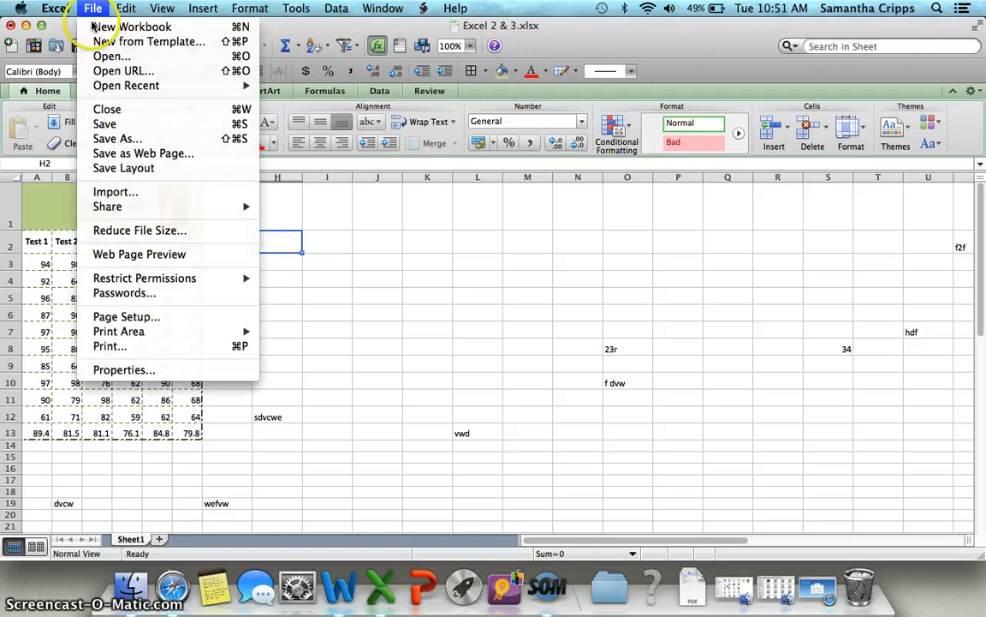
click(141, 344)
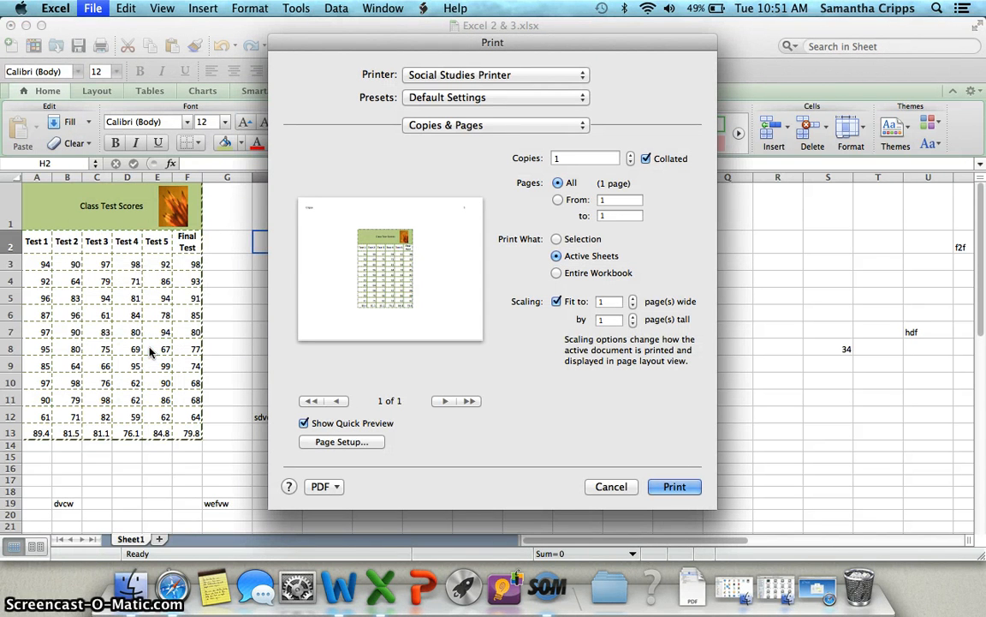